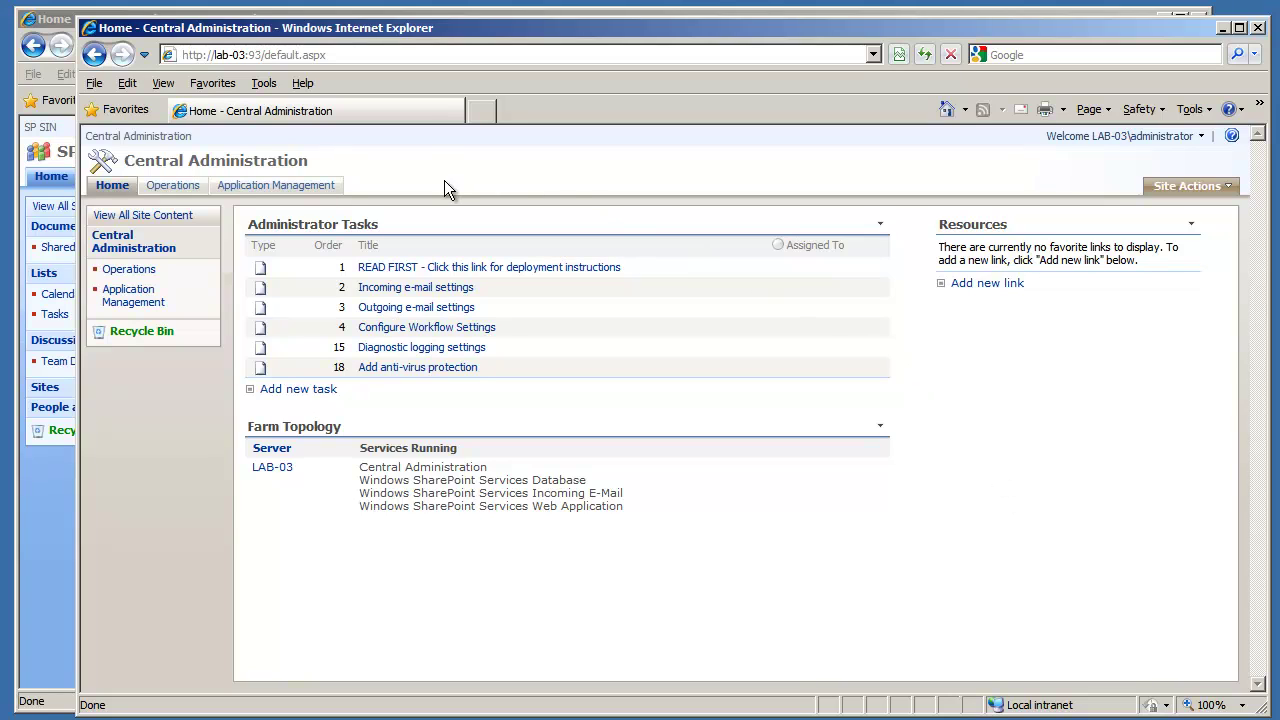
Open the farm's Solution Management page to check the deployment of spsin.wsp and spsinstore.wsp.
click(170, 188)
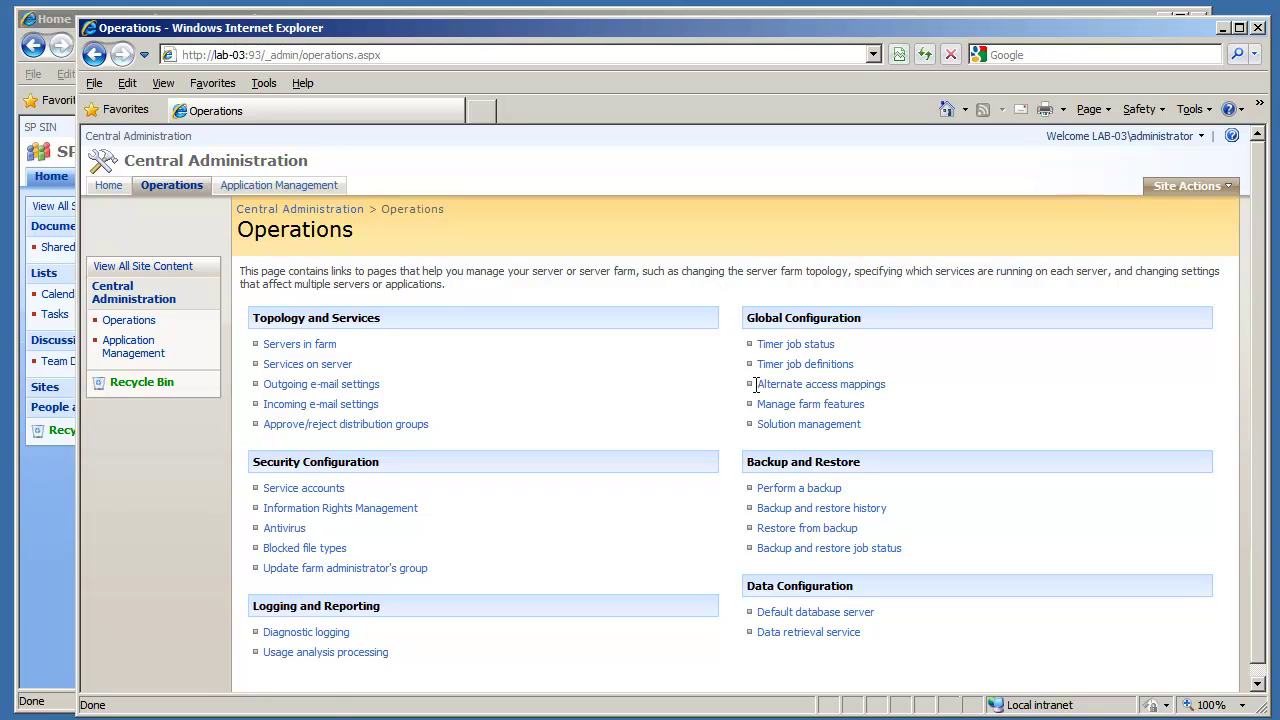
click(799, 426)
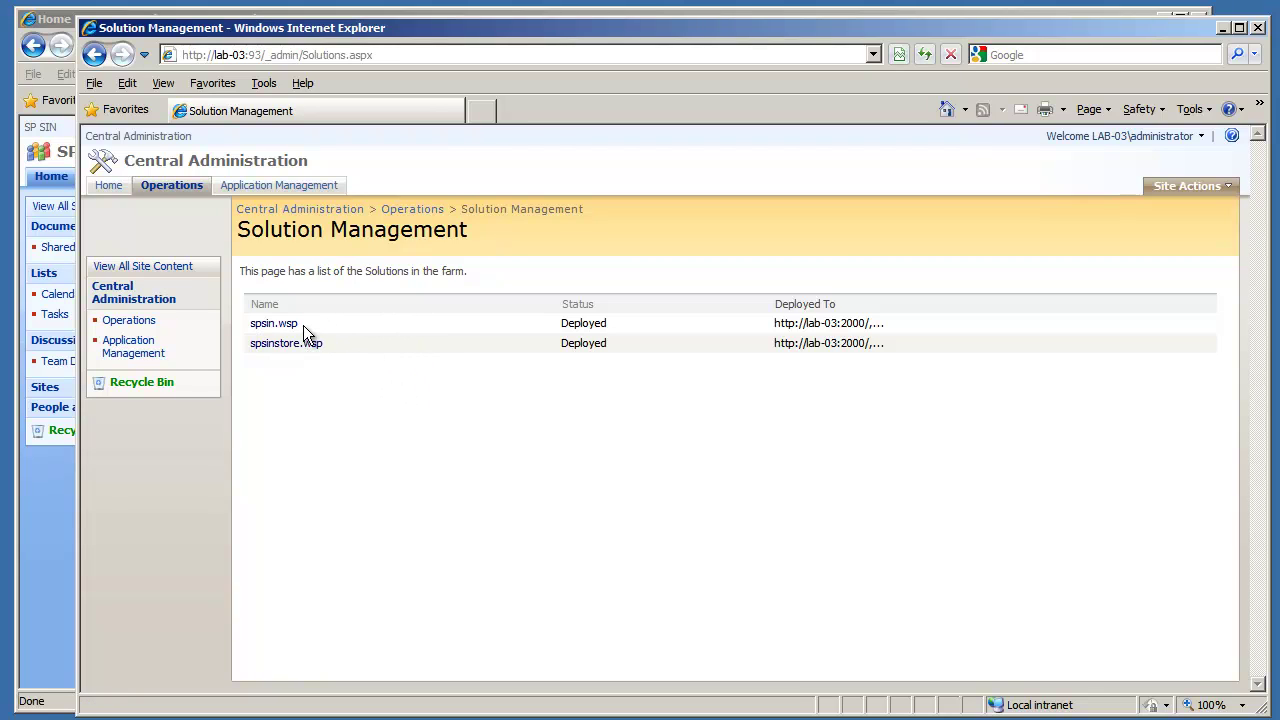
click(243, 190)
click(815, 351)
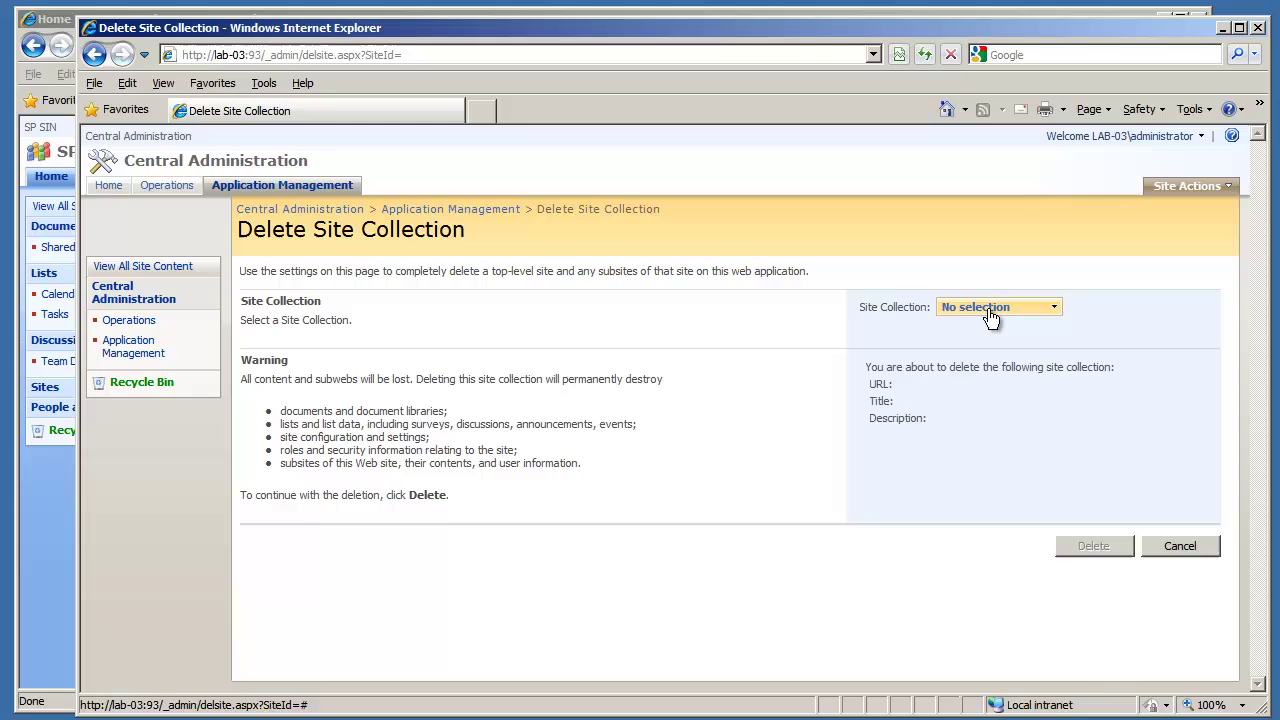
click(995, 307)
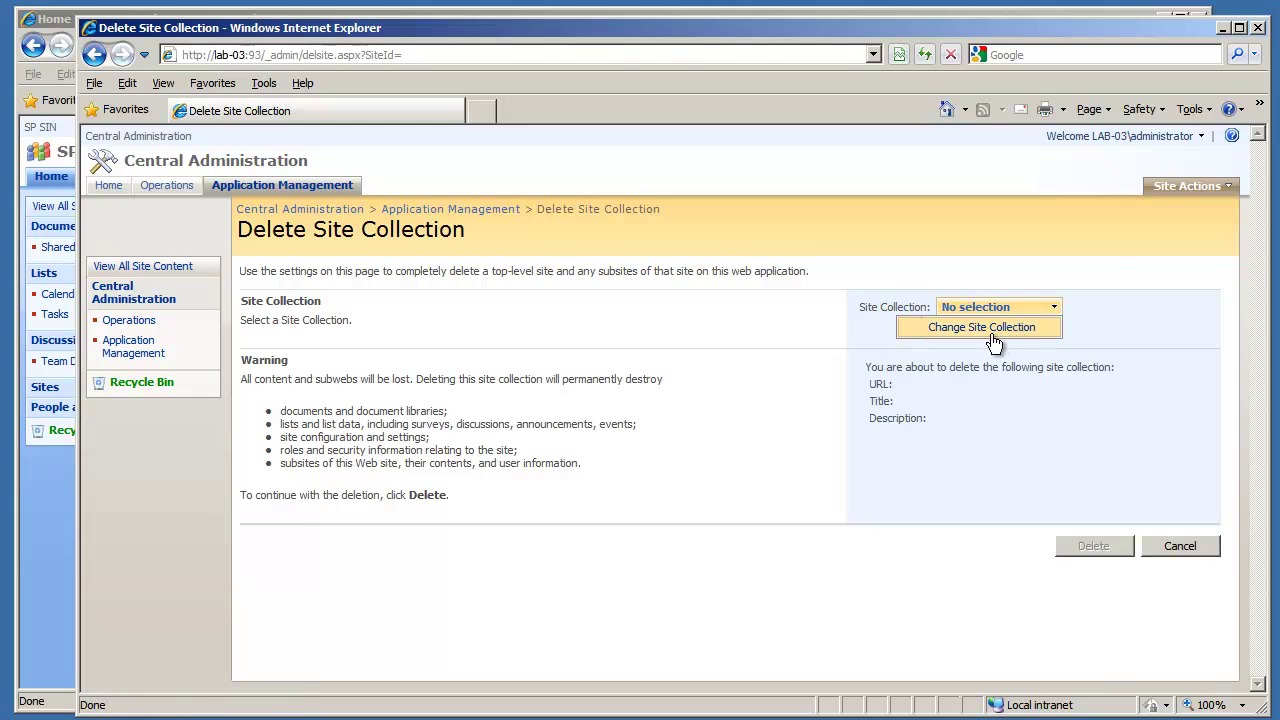
click(993, 336)
click(952, 409)
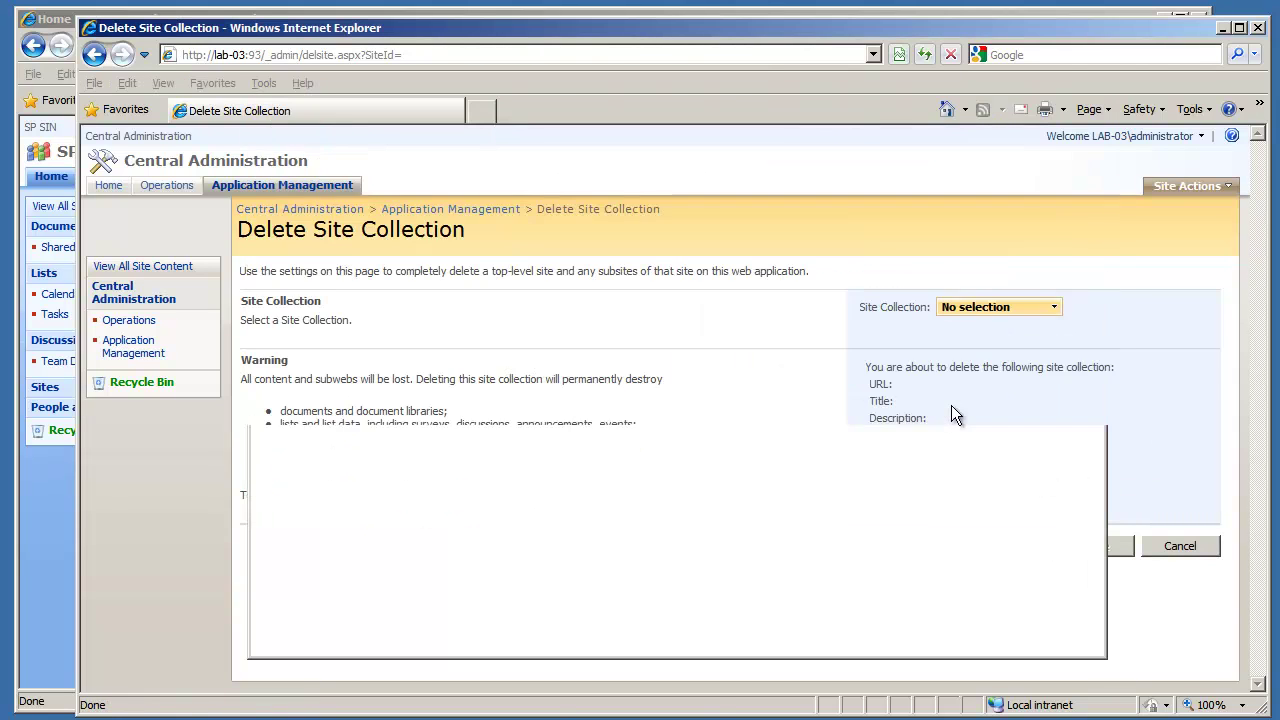
click(1075, 545)
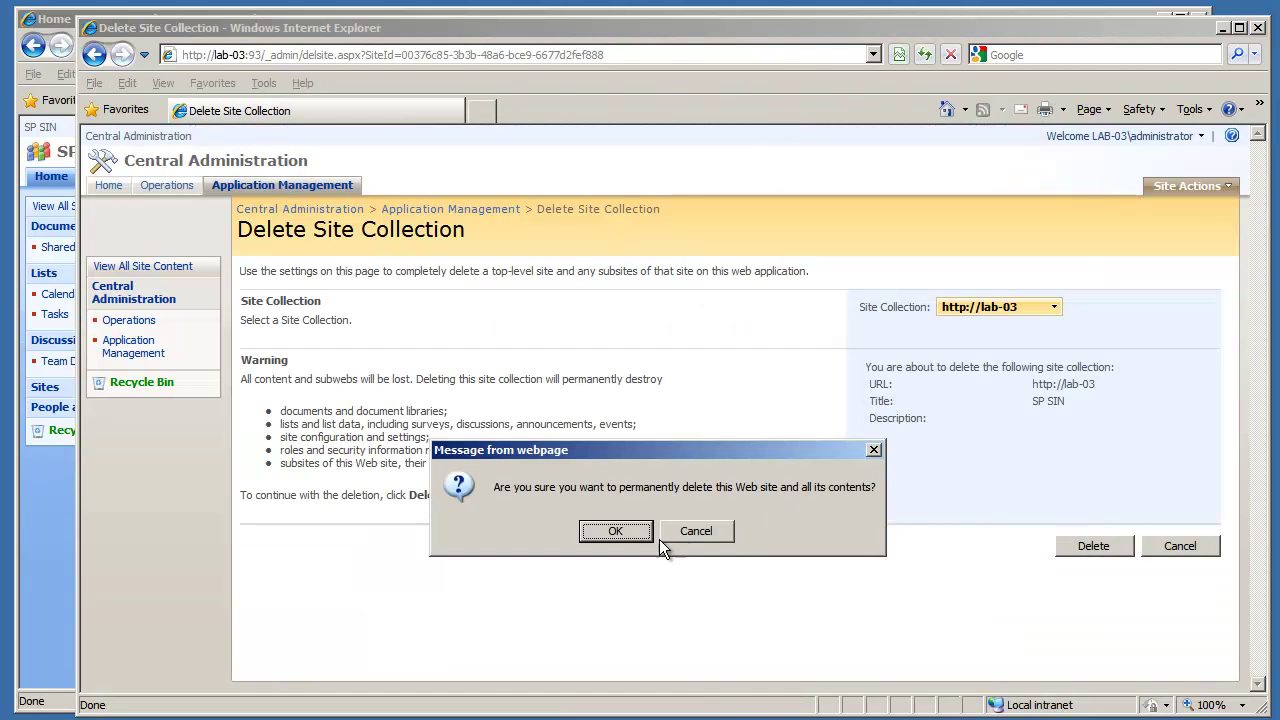
click(608, 531)
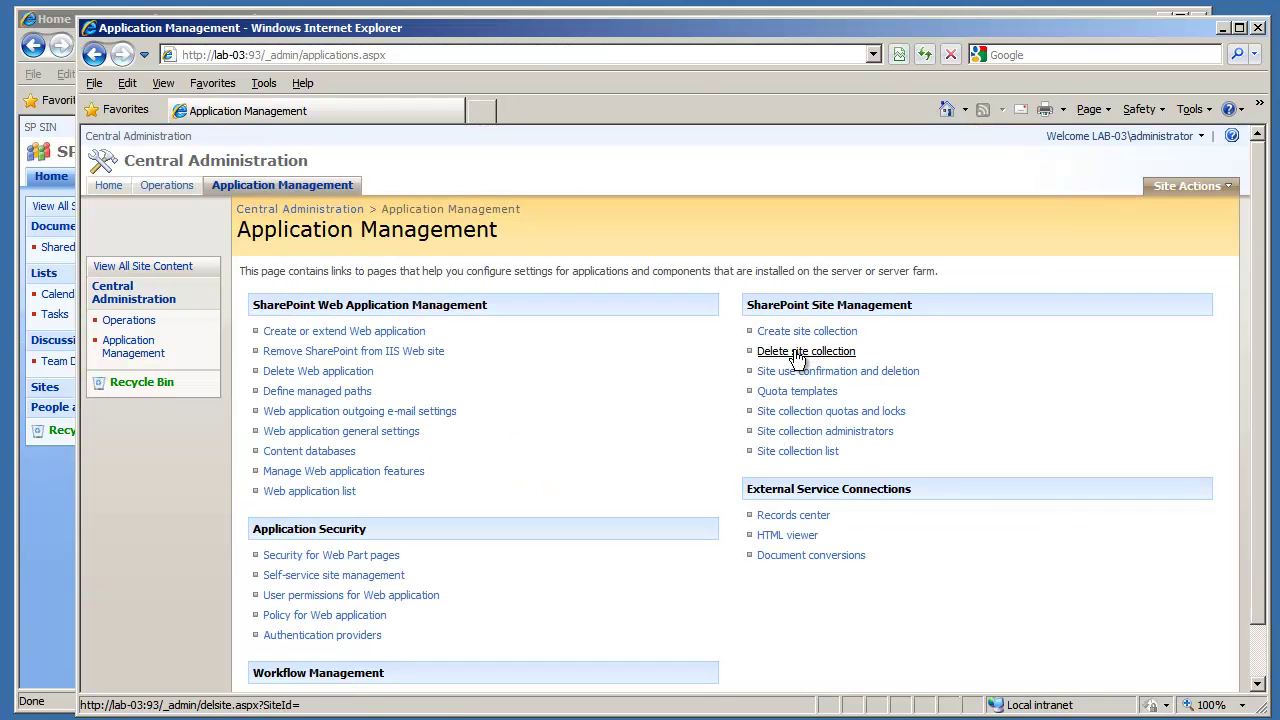
click(807, 332)
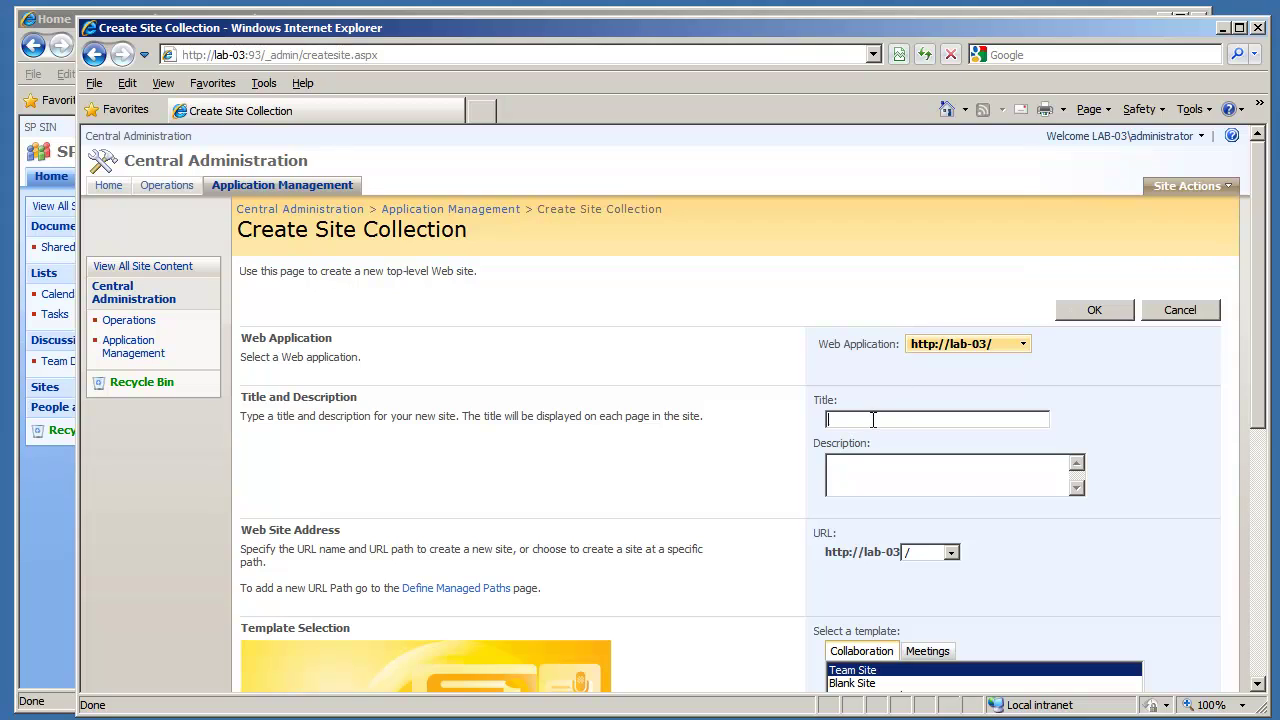
text(SP SIN)
scroll(712, 440, down, 5)
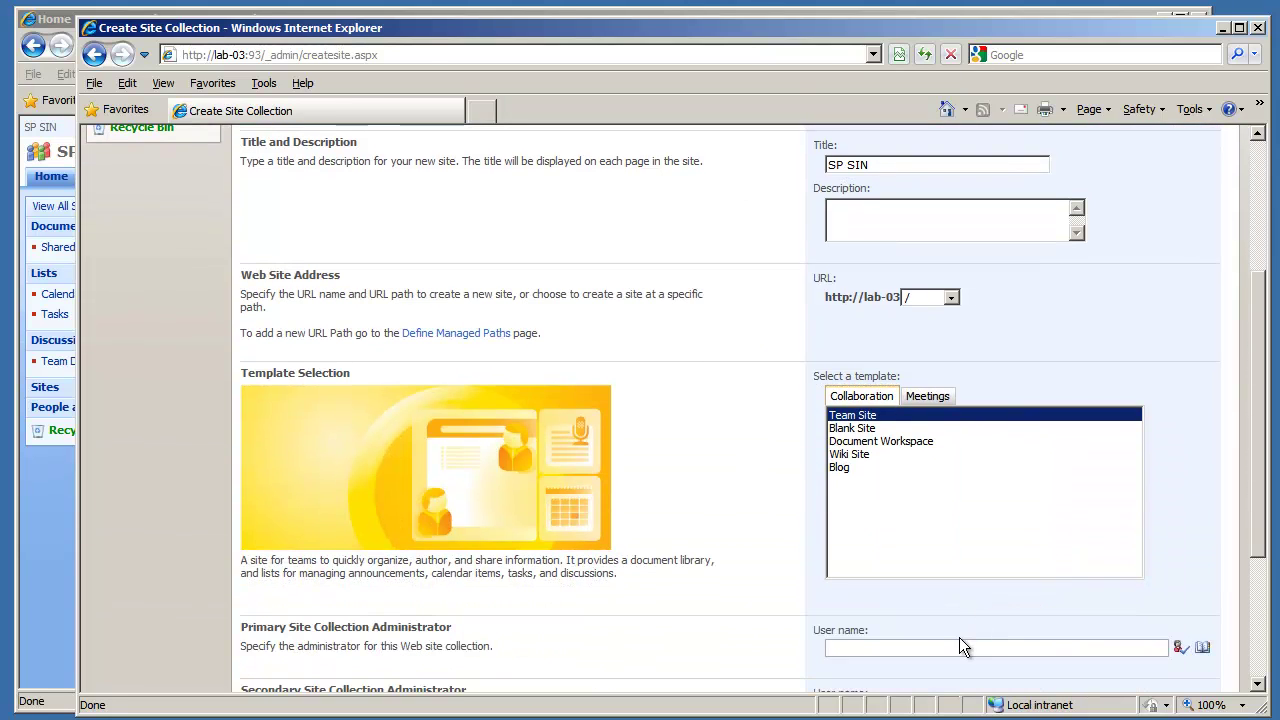
click(953, 645)
text(administ)
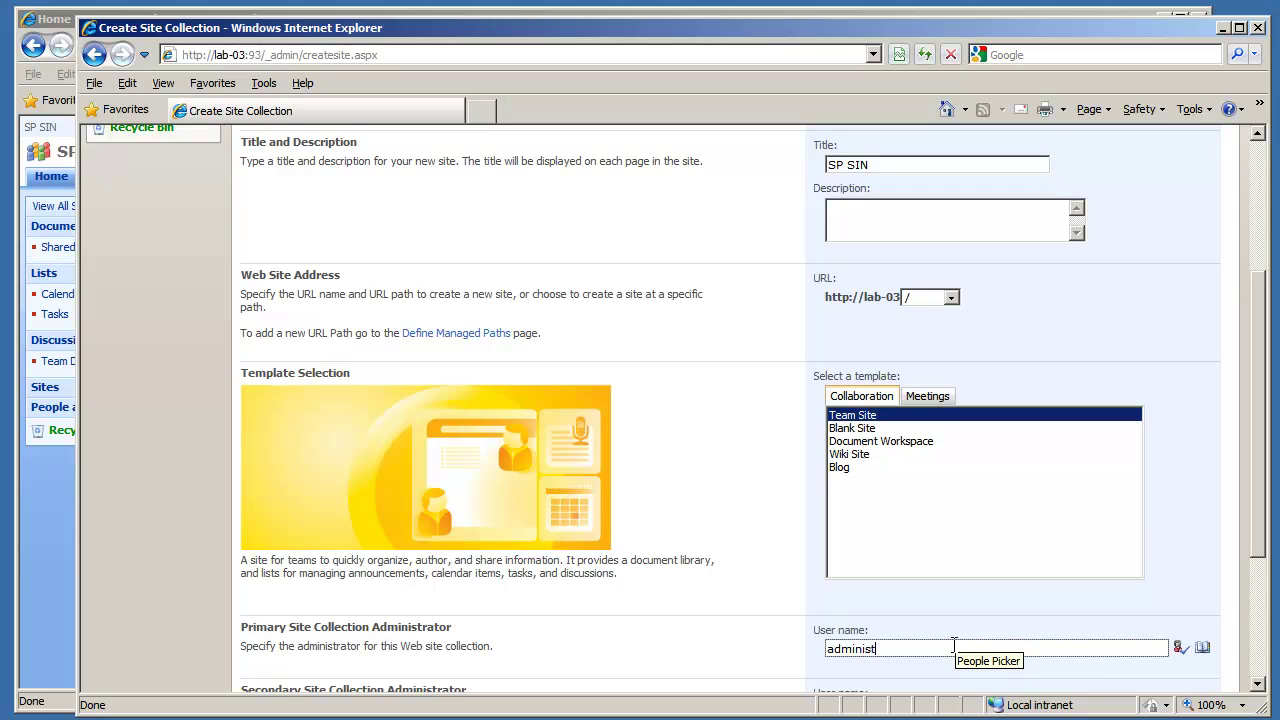
text(rator)
key(BackSpace)
key(BackSpace)
text(or)
scroll(798, 530, up, 1)
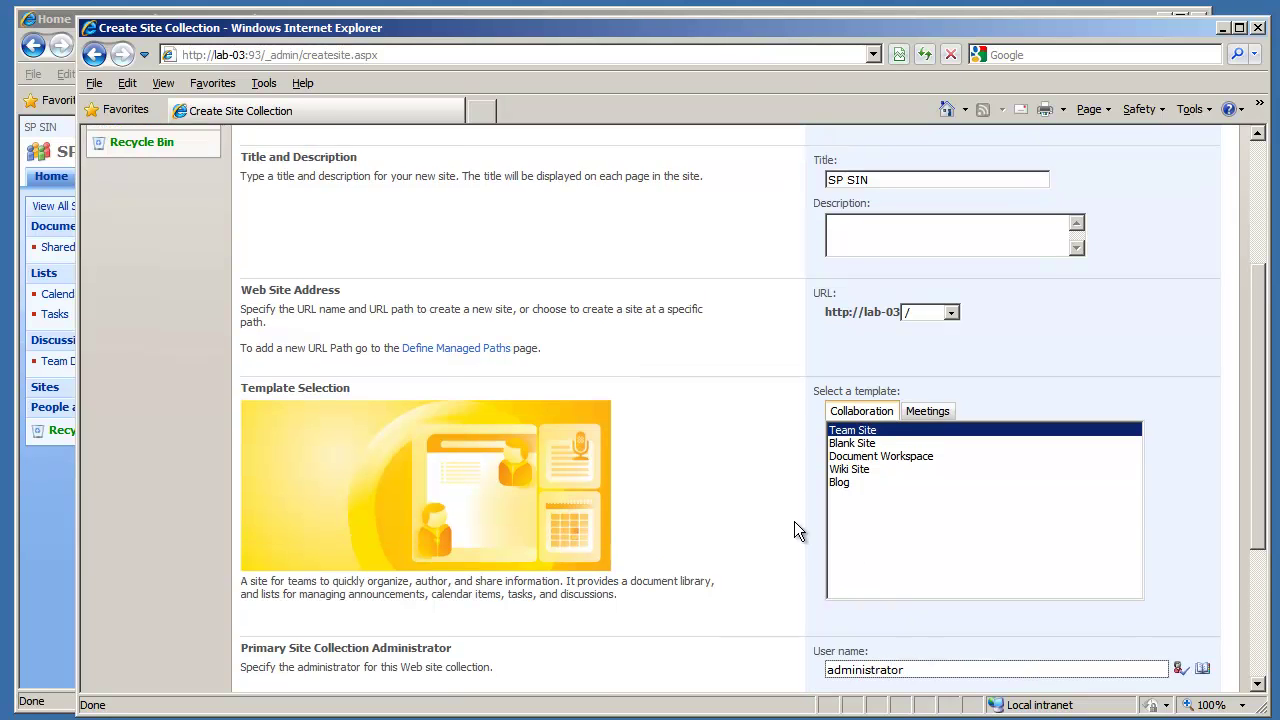
scroll(798, 530, up, 1)
scroll(798, 530, down, 3)
scroll(796, 528, up, 10)
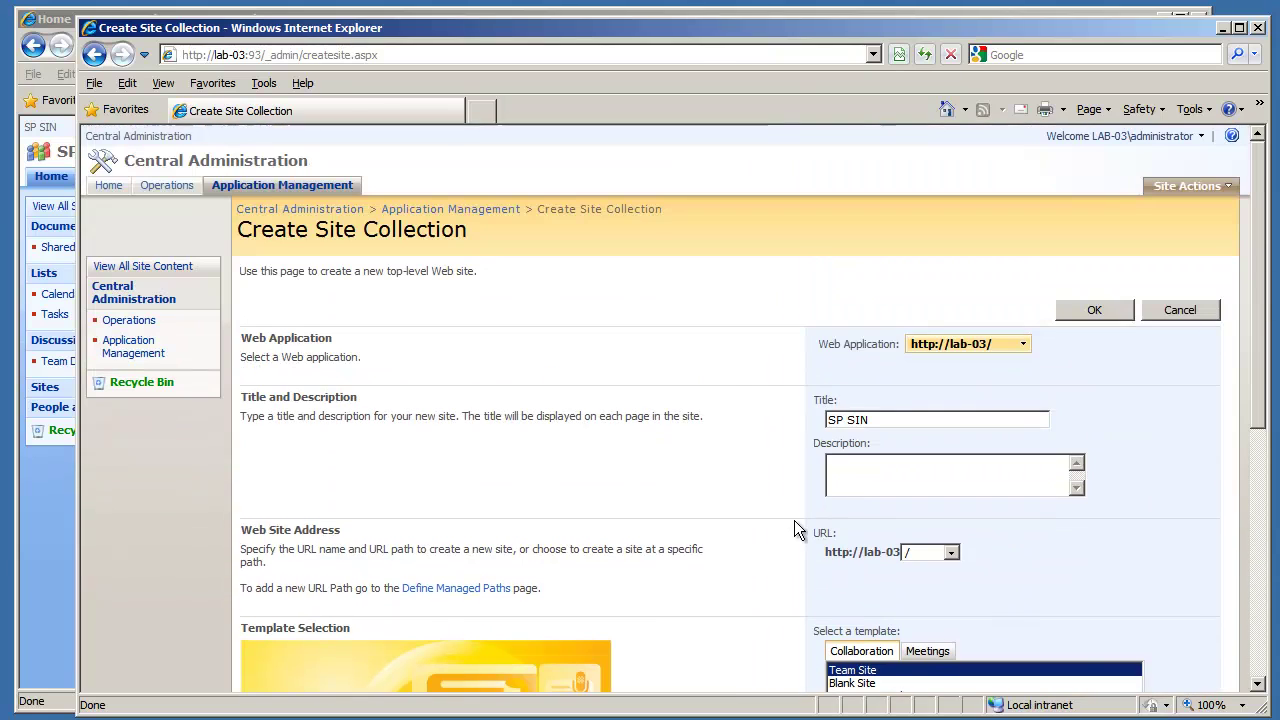
click(1090, 310)
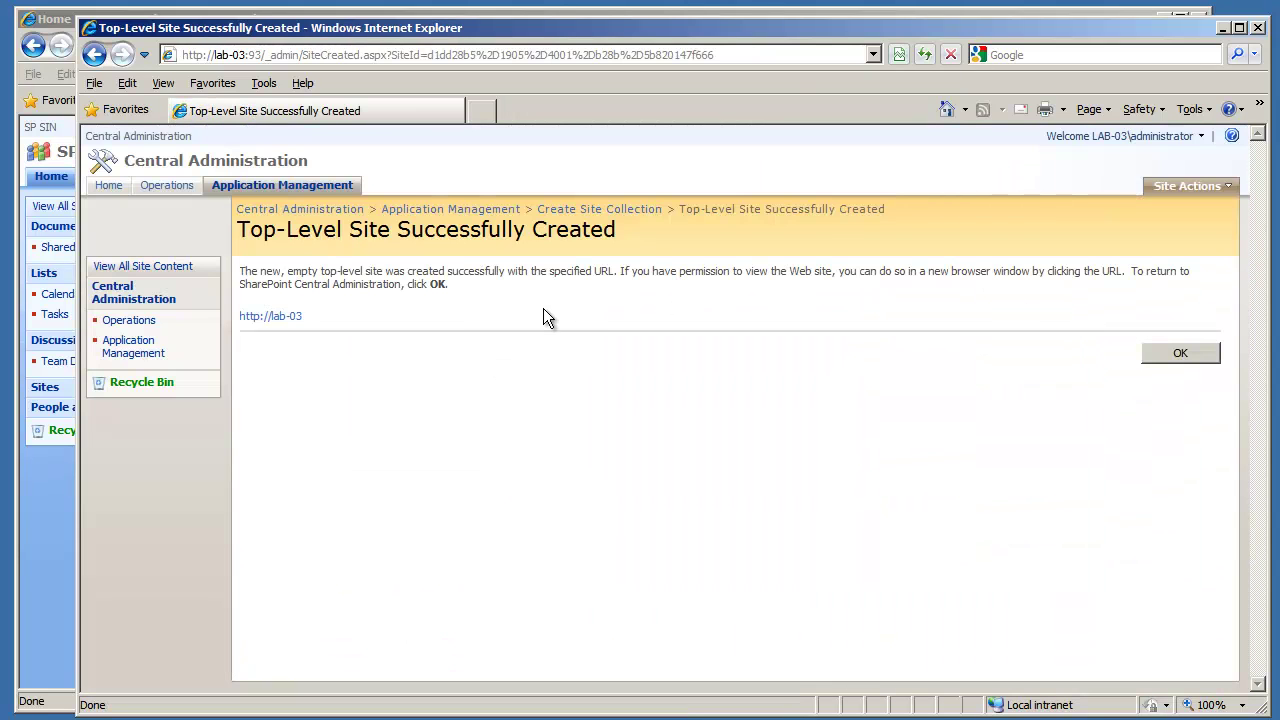
Switch to the SP SIN site window and reload its home page to show the newly created site.
click(38, 511)
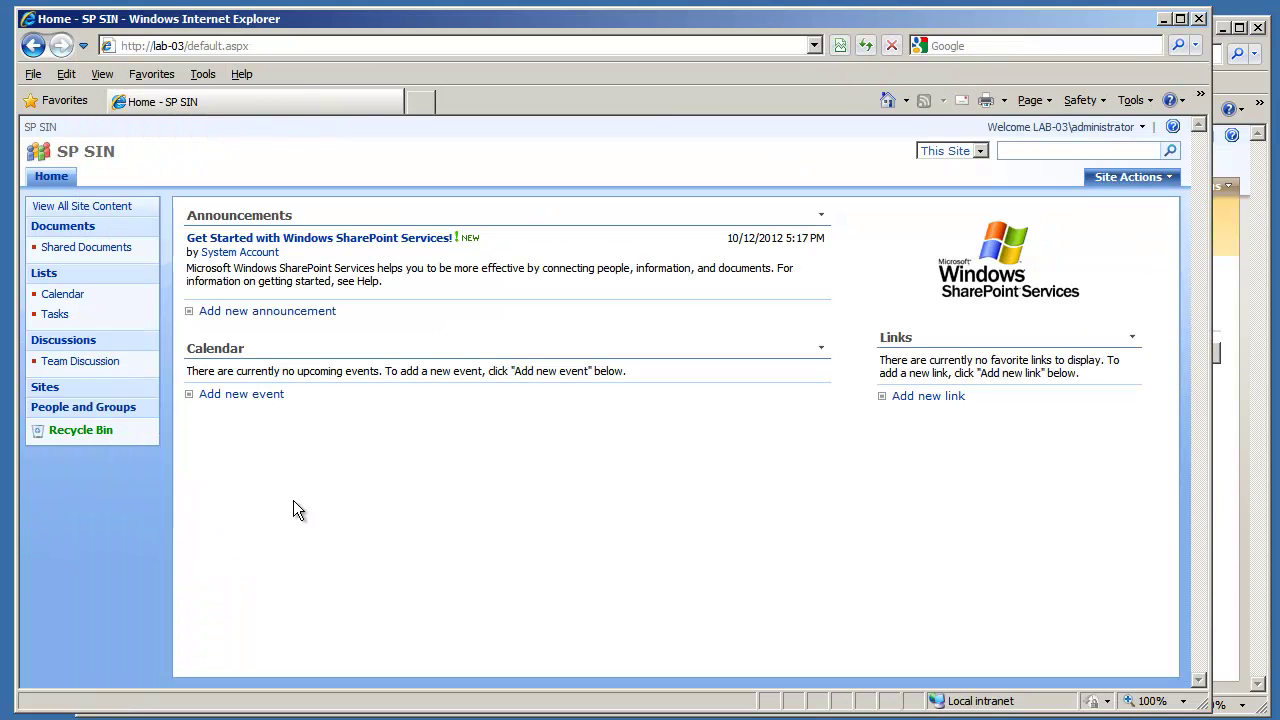
click(55, 179)
key(F5)
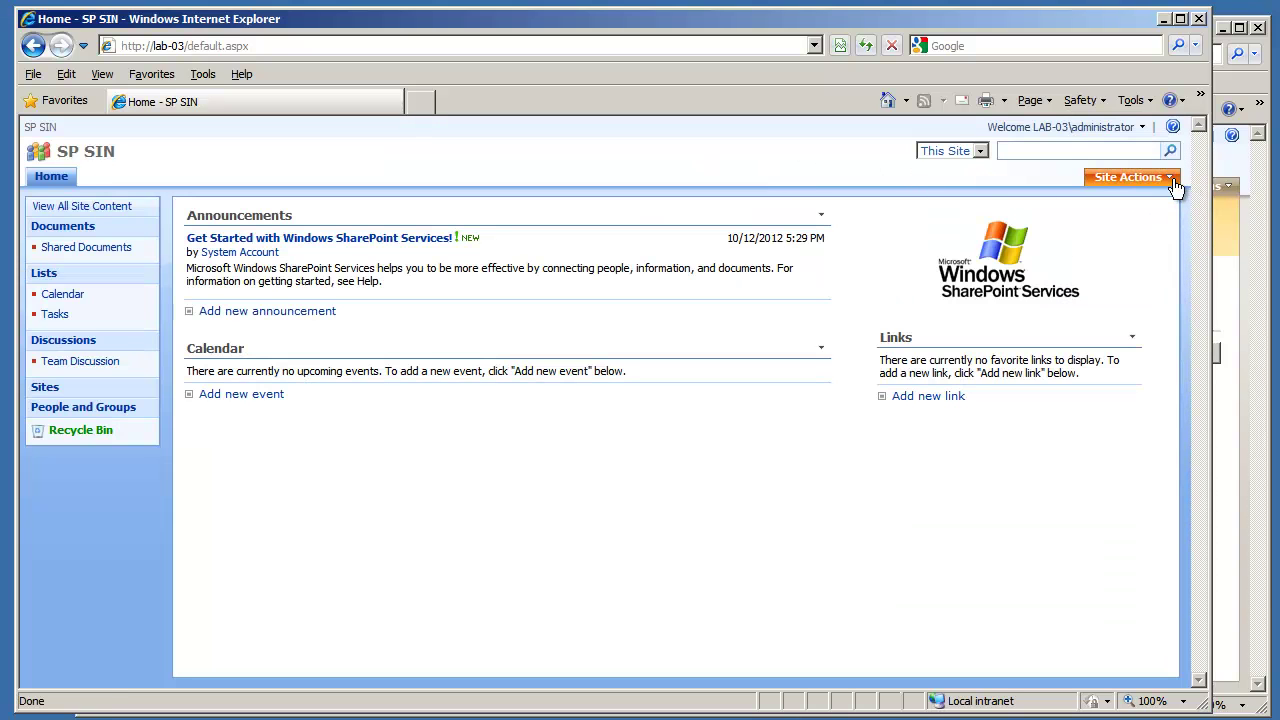
Activate the SP SIN Setup feature in the site features of the SP SIN site.
click(1168, 178)
click(1018, 293)
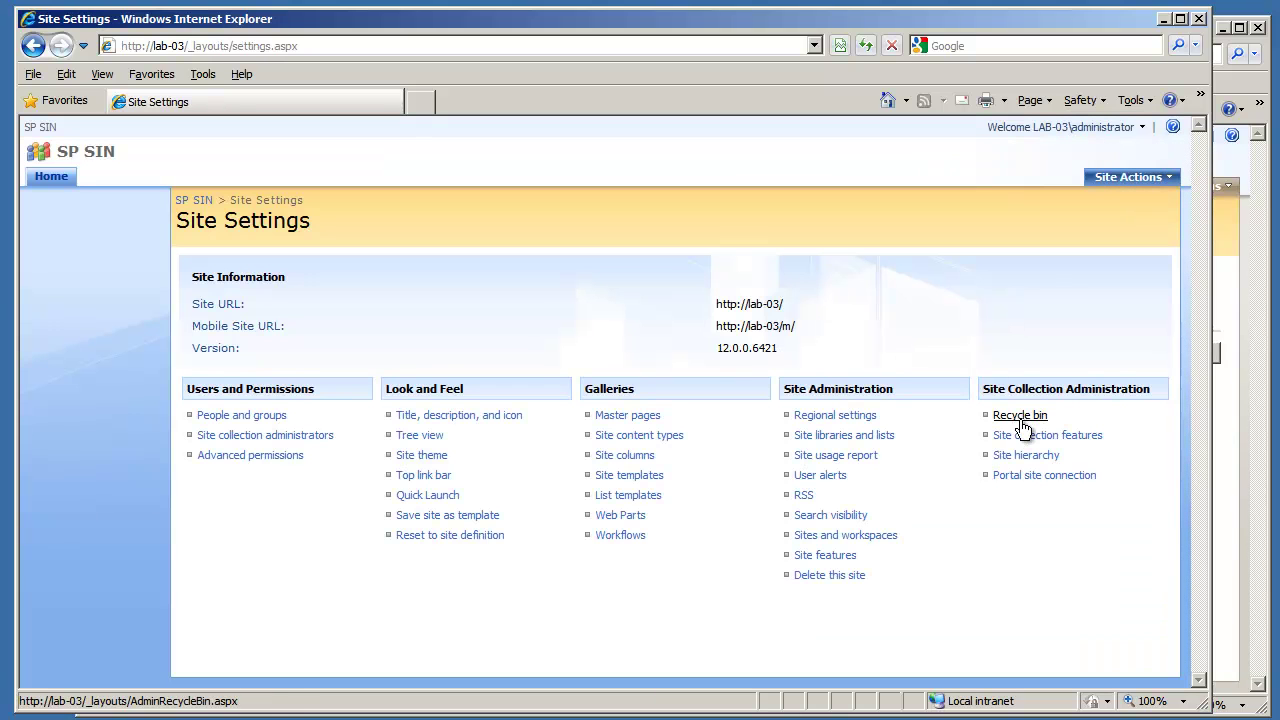
click(835, 556)
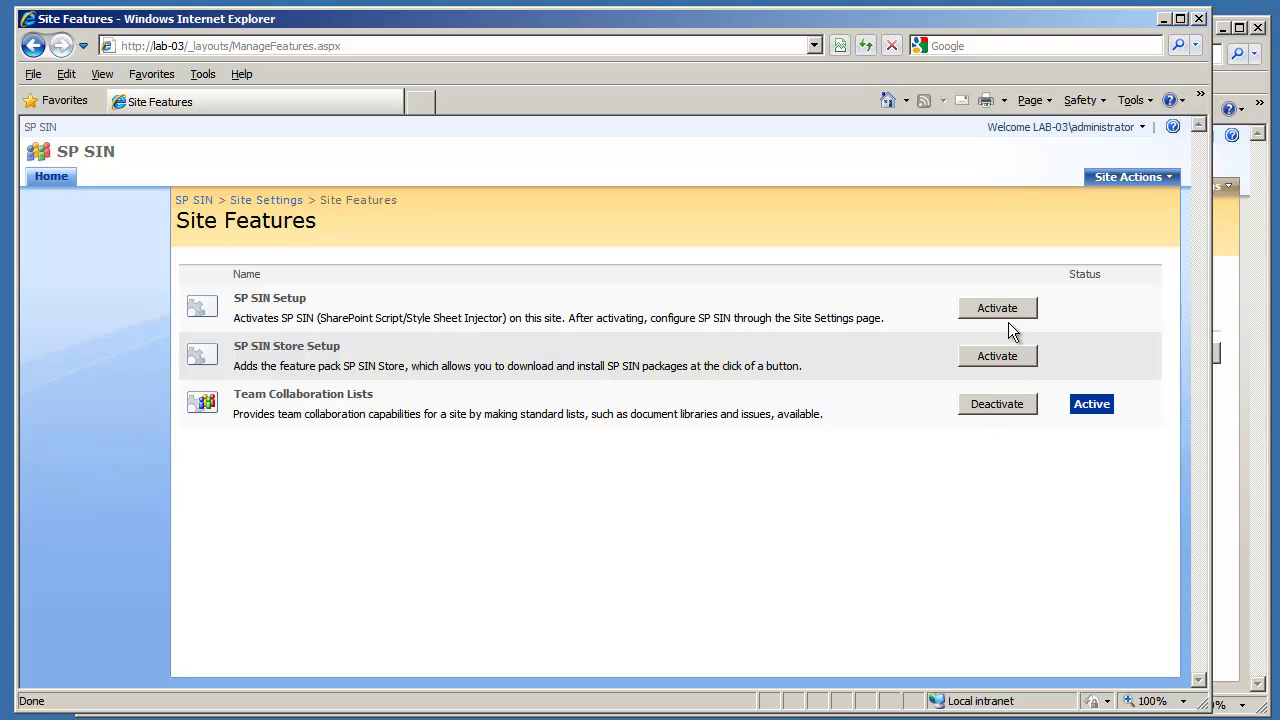
click(1002, 309)
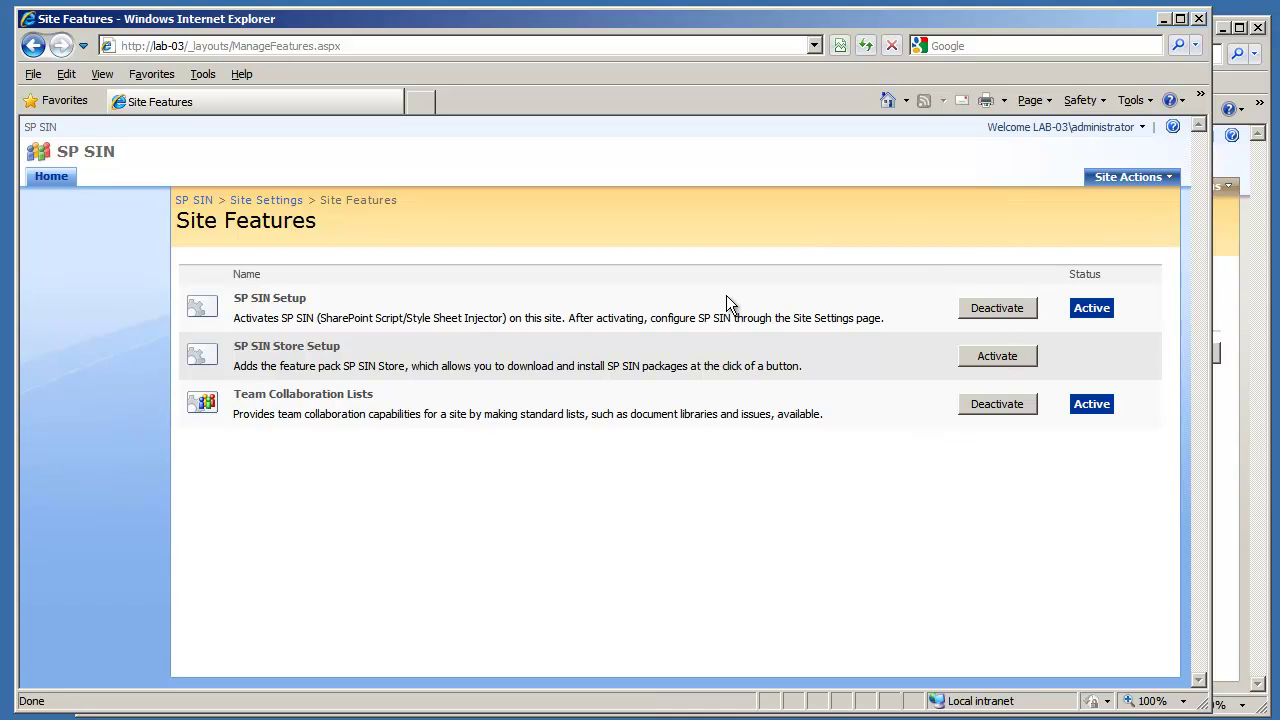
Add the SP SIN configuration package for jQuery 1.8.2 and SPServices 0.7.2 from the cdnjs.com CDN on all pages.
click(270, 201)
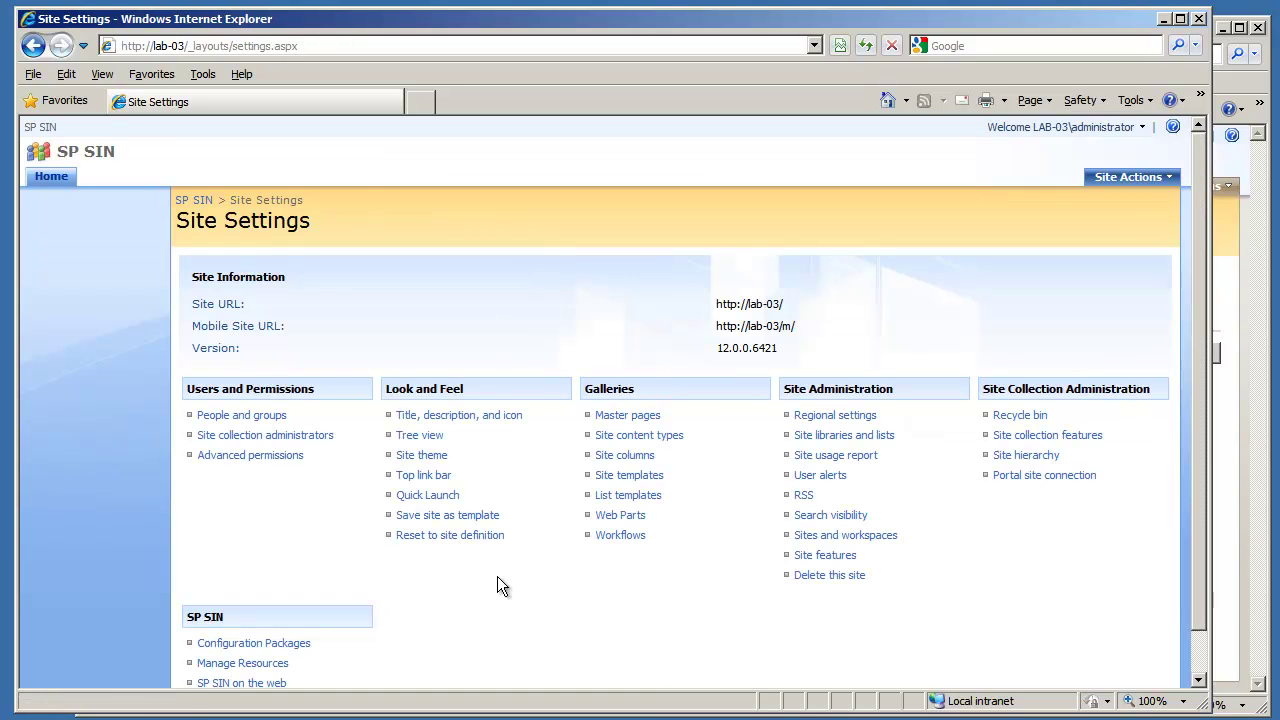
scroll(419, 566, down, 1)
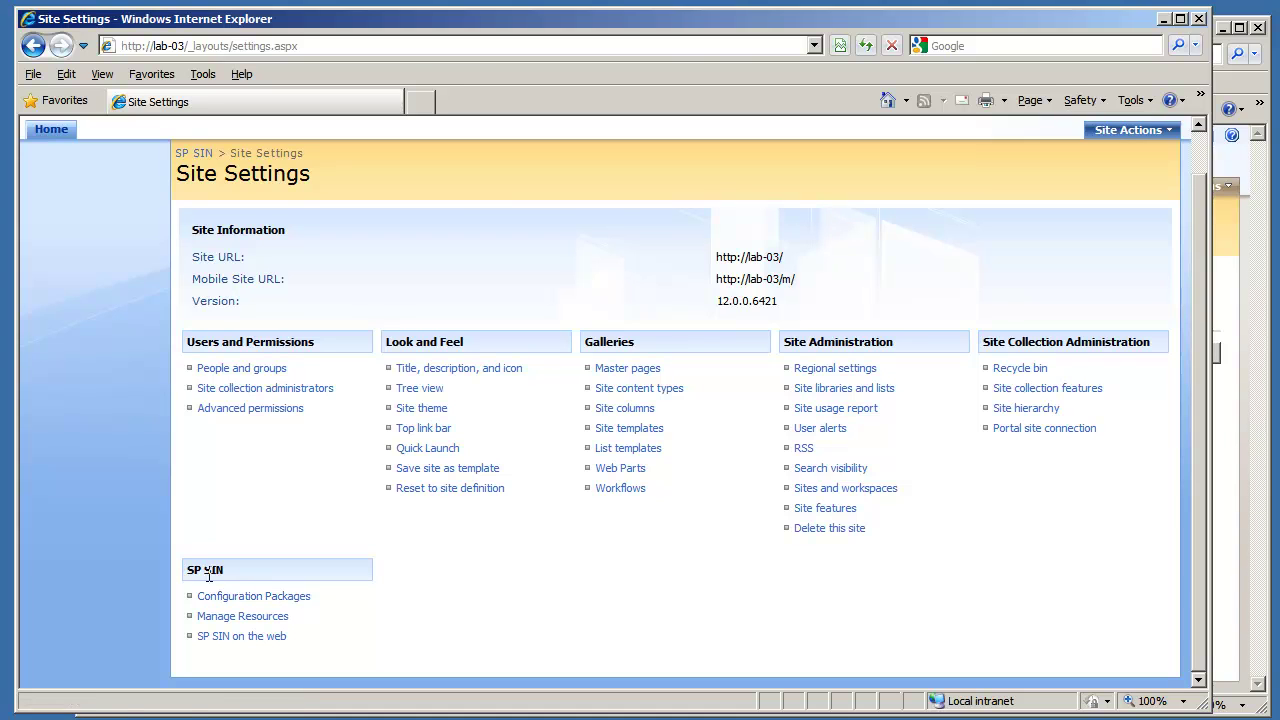
click(255, 598)
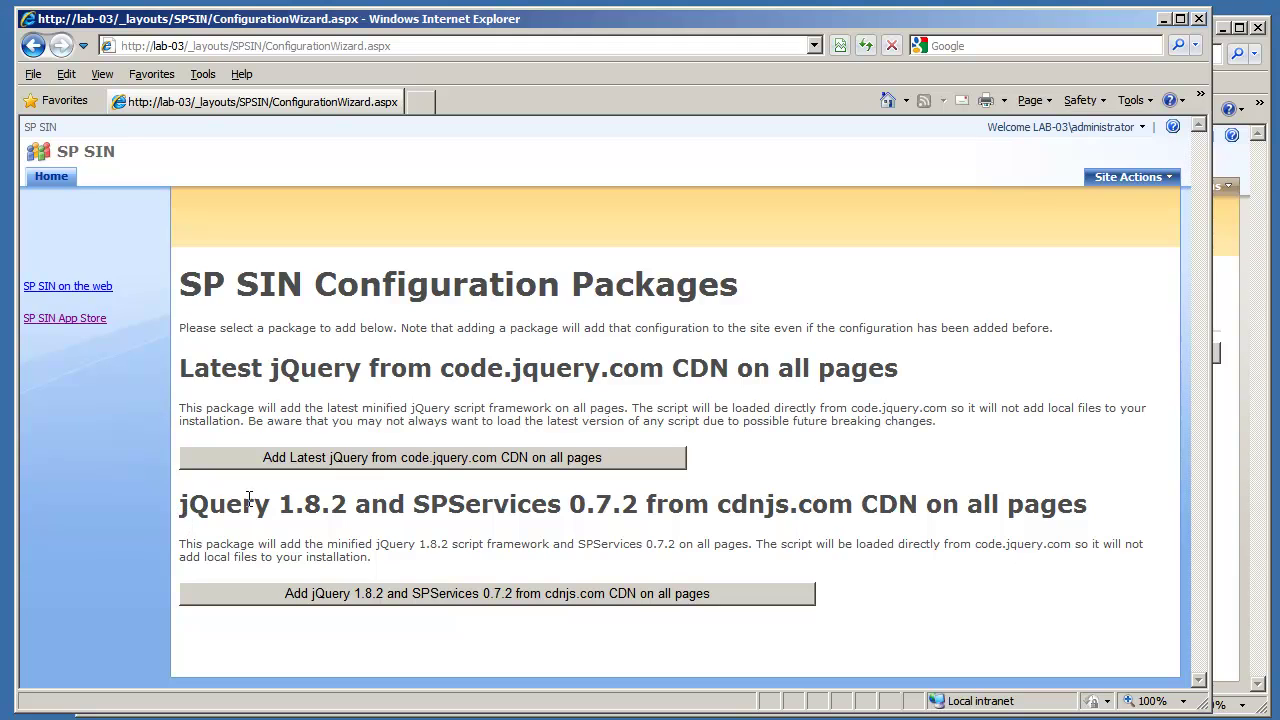
click(377, 592)
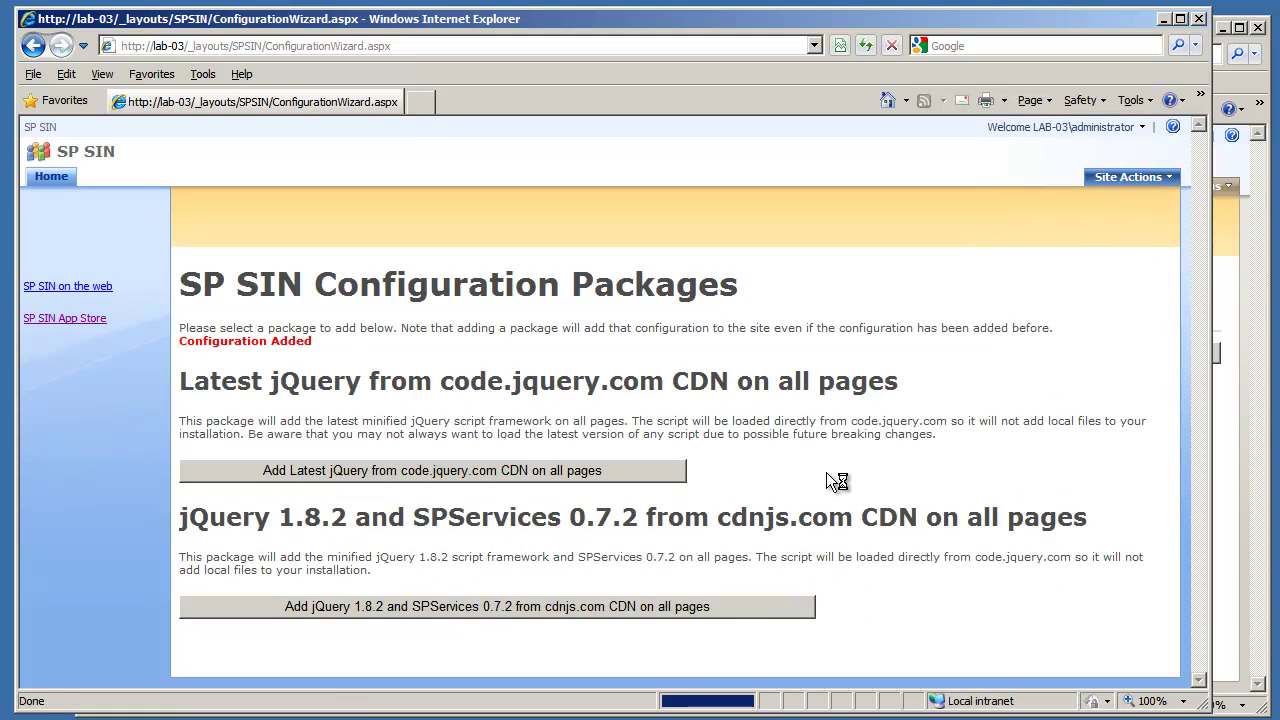
Examine the jQuery and SPServices script tags in the configuration page's HTML source, then close the source view.
right_click(413, 304)
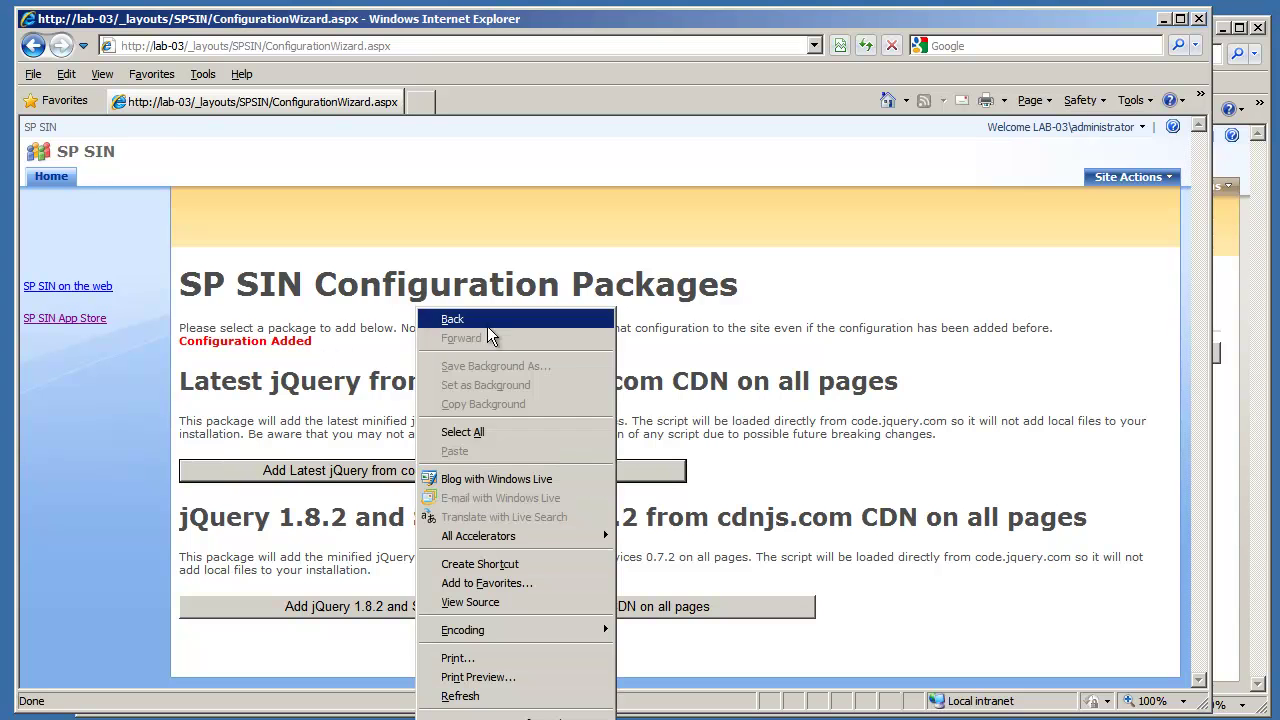
click(460, 603)
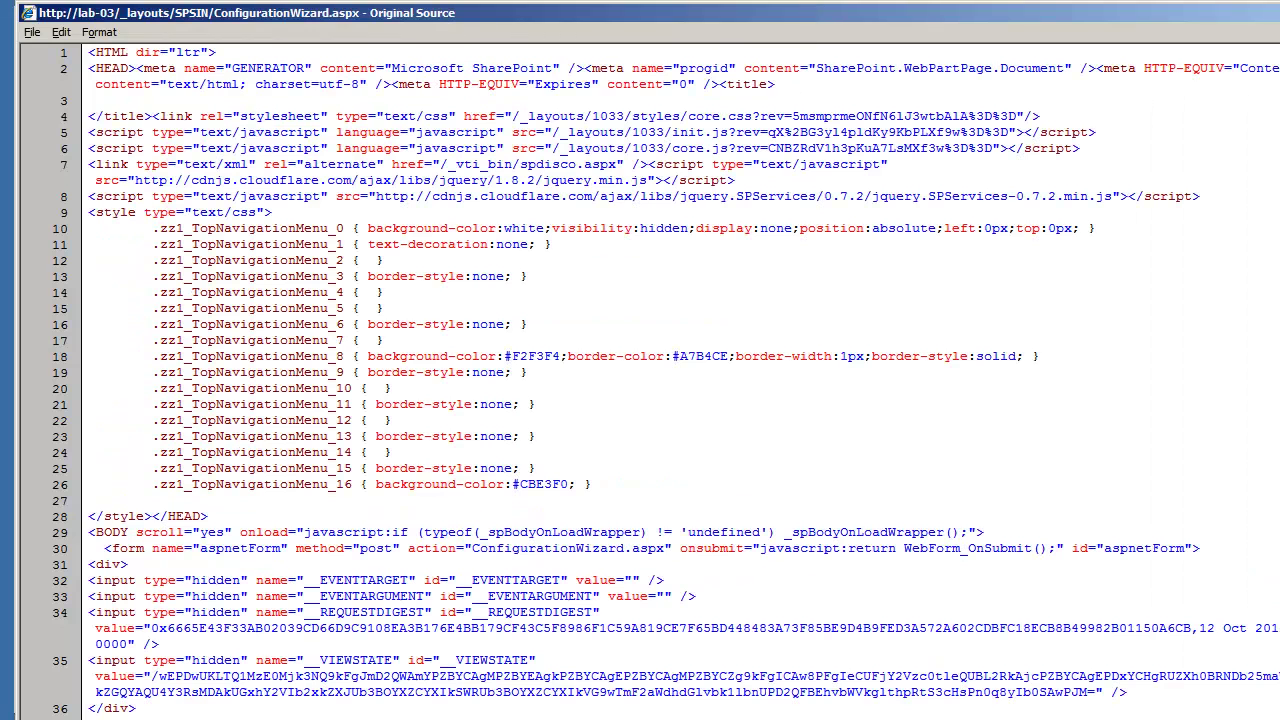
drag(1279, 719, 1139, 653)
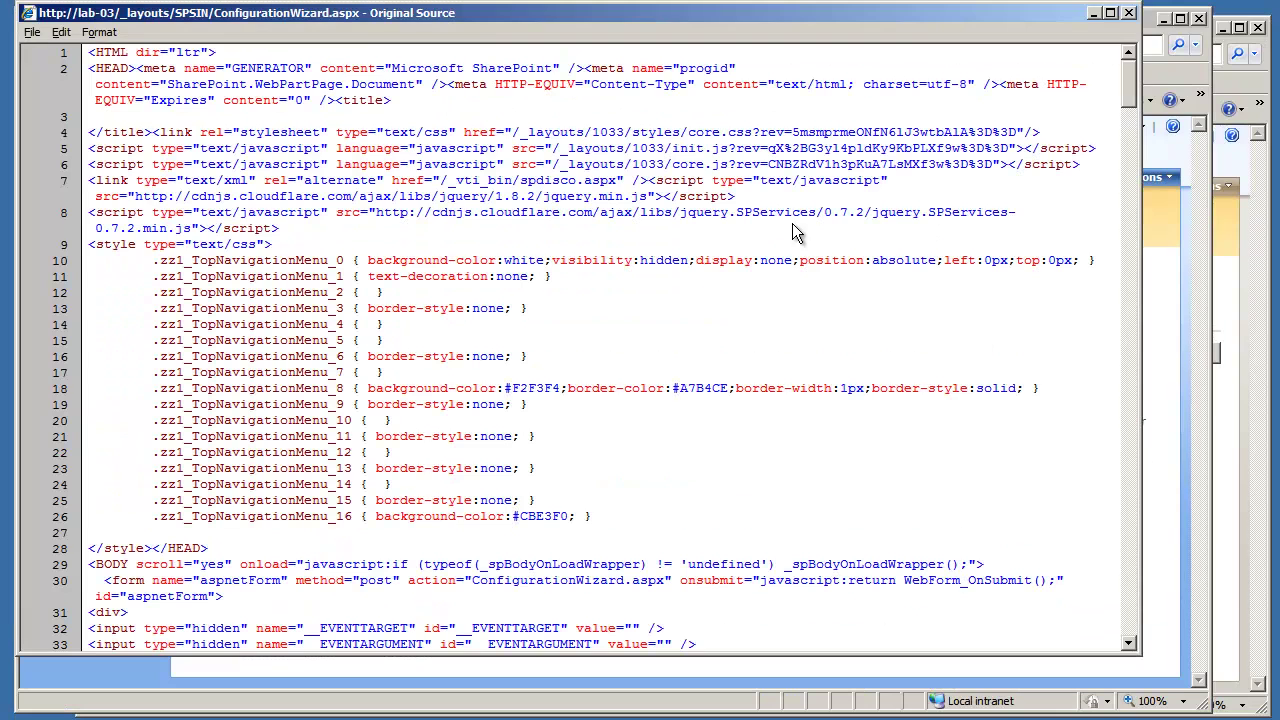
drag(366, 236, 655, 183)
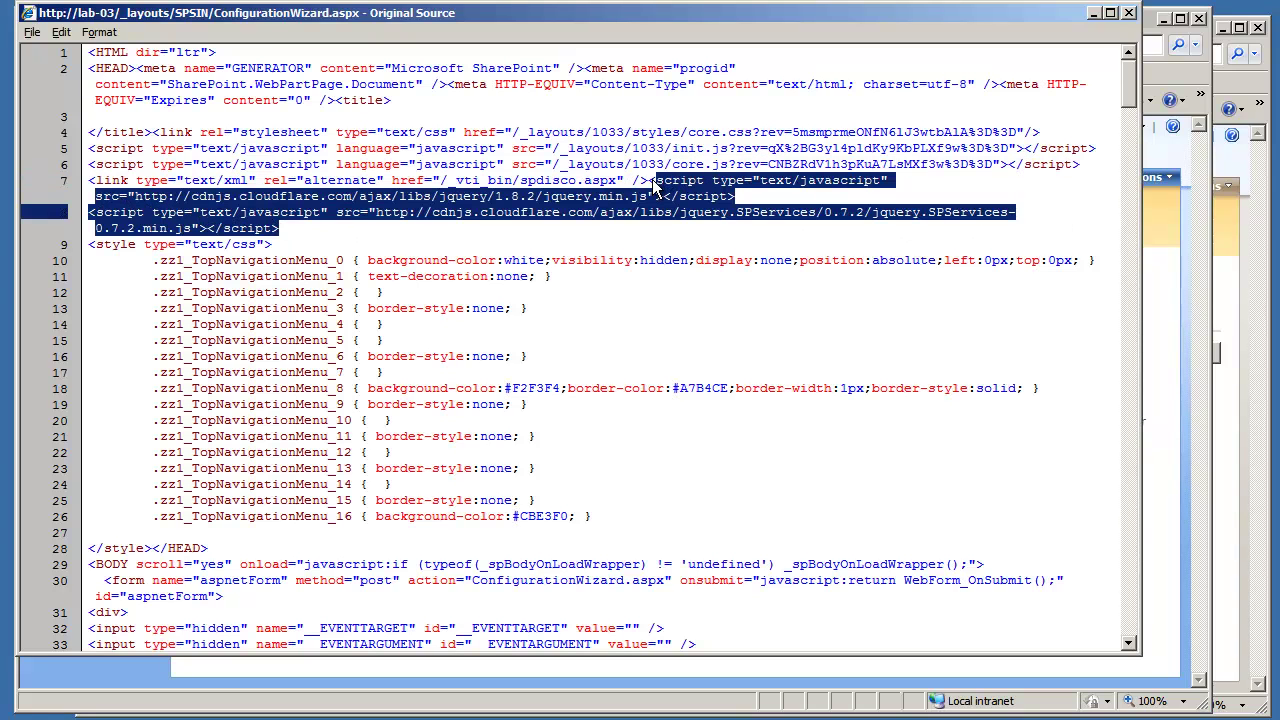
click(1129, 13)
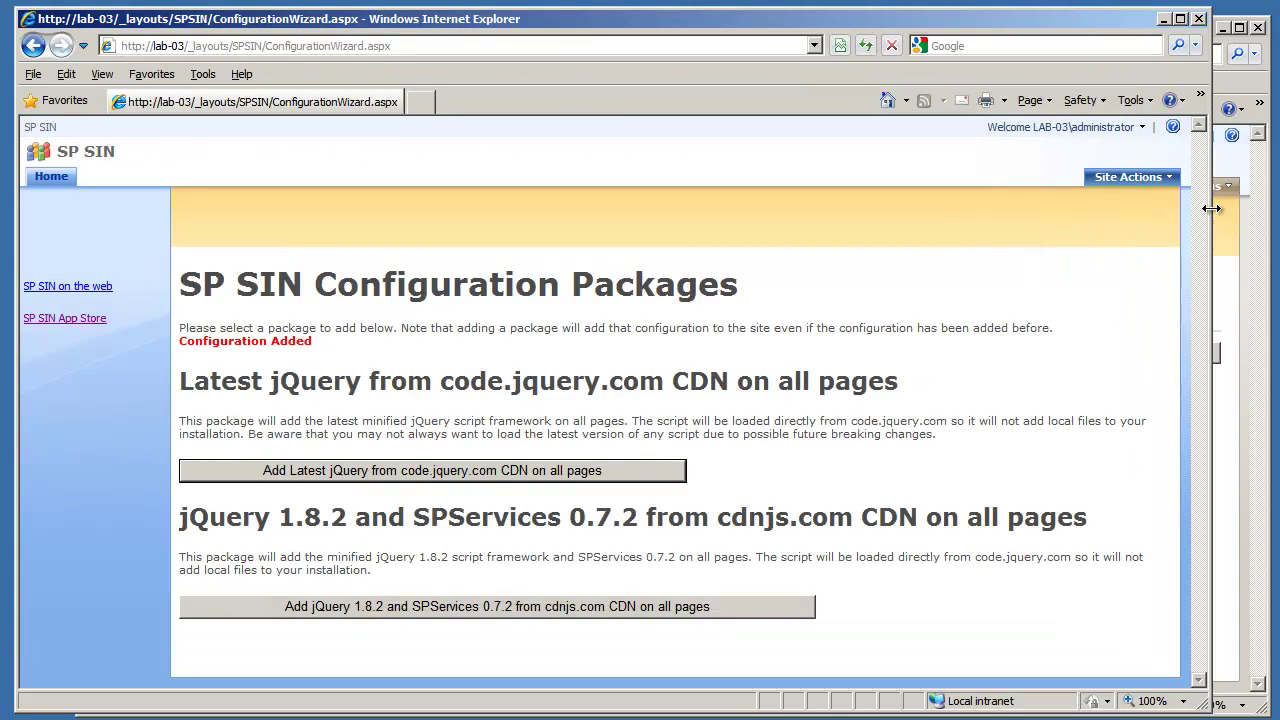
Activate the SP SIN Store Setup feature in the site features.
click(1160, 178)
click(1076, 247)
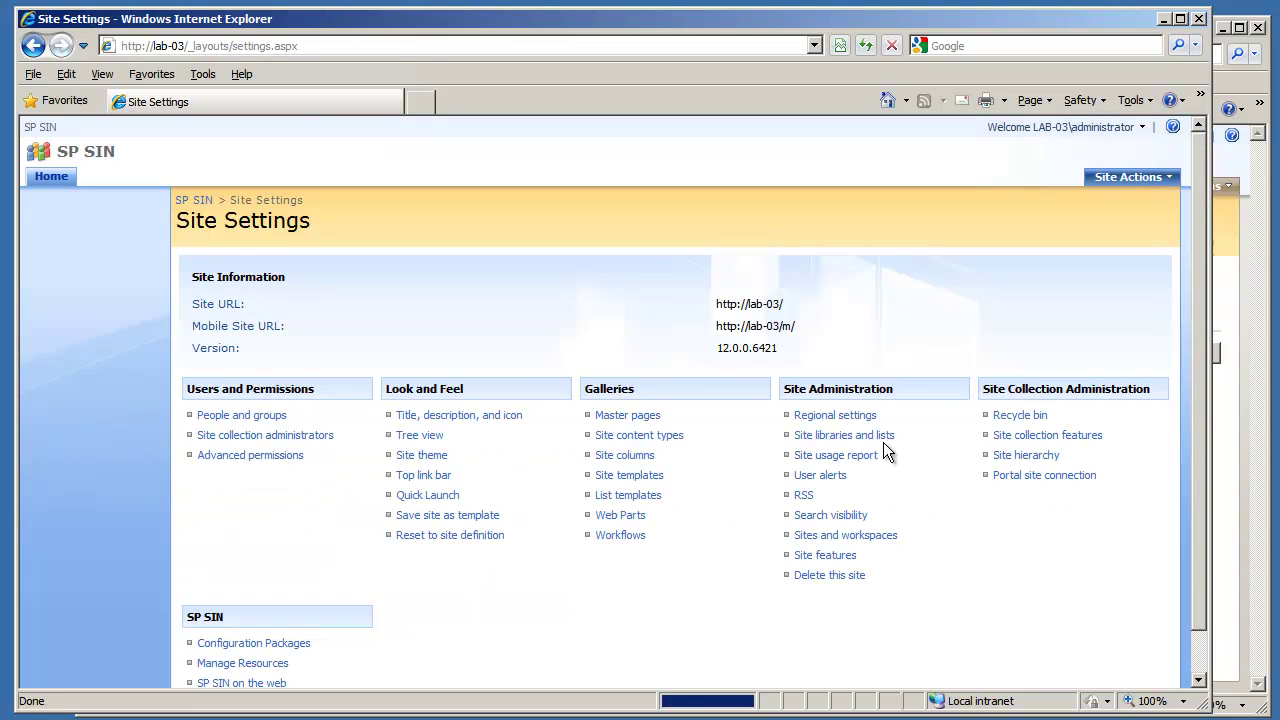
scroll(521, 606, down, 1)
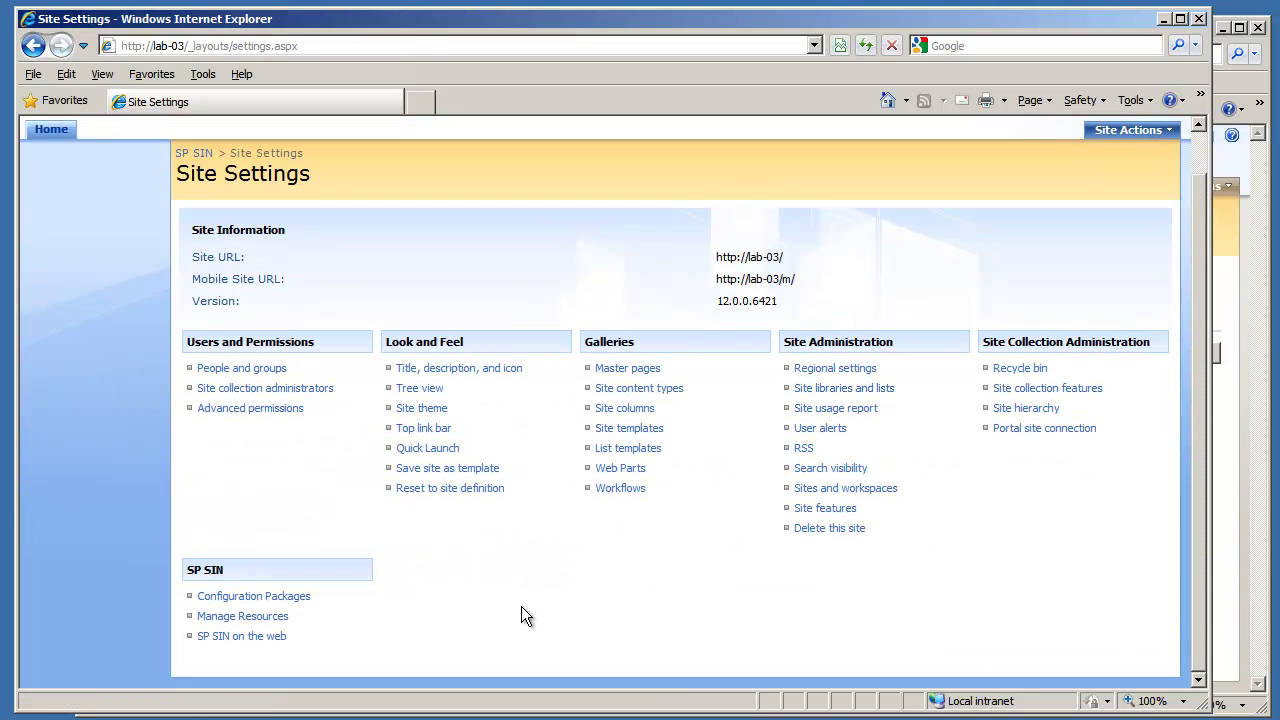
click(829, 508)
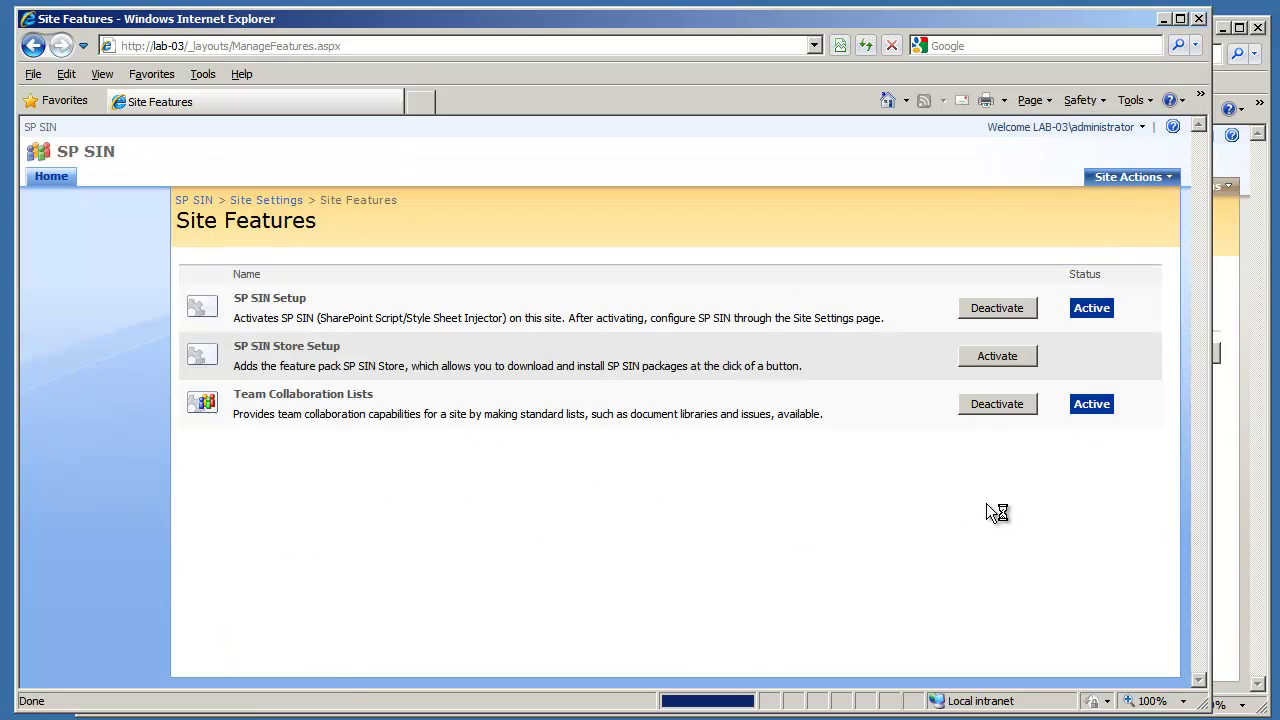
click(993, 357)
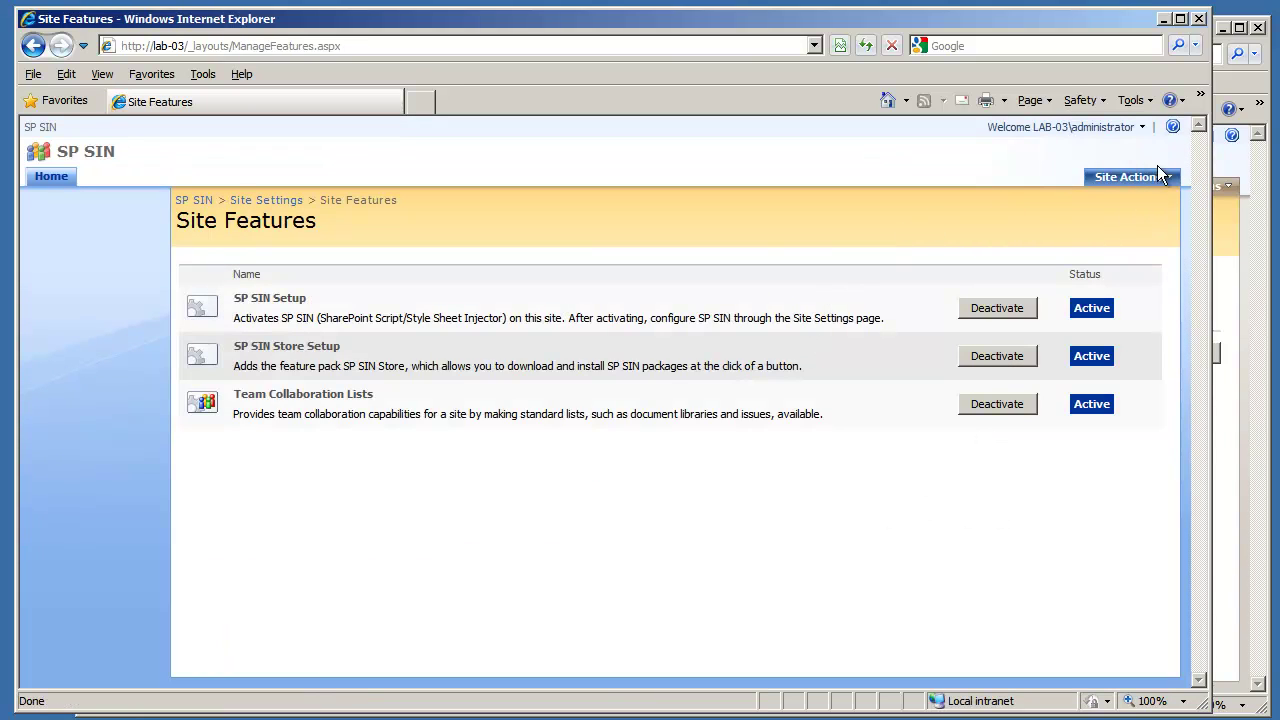
Return to the site settings and open the SP SIN configuration packages page.
click(1158, 172)
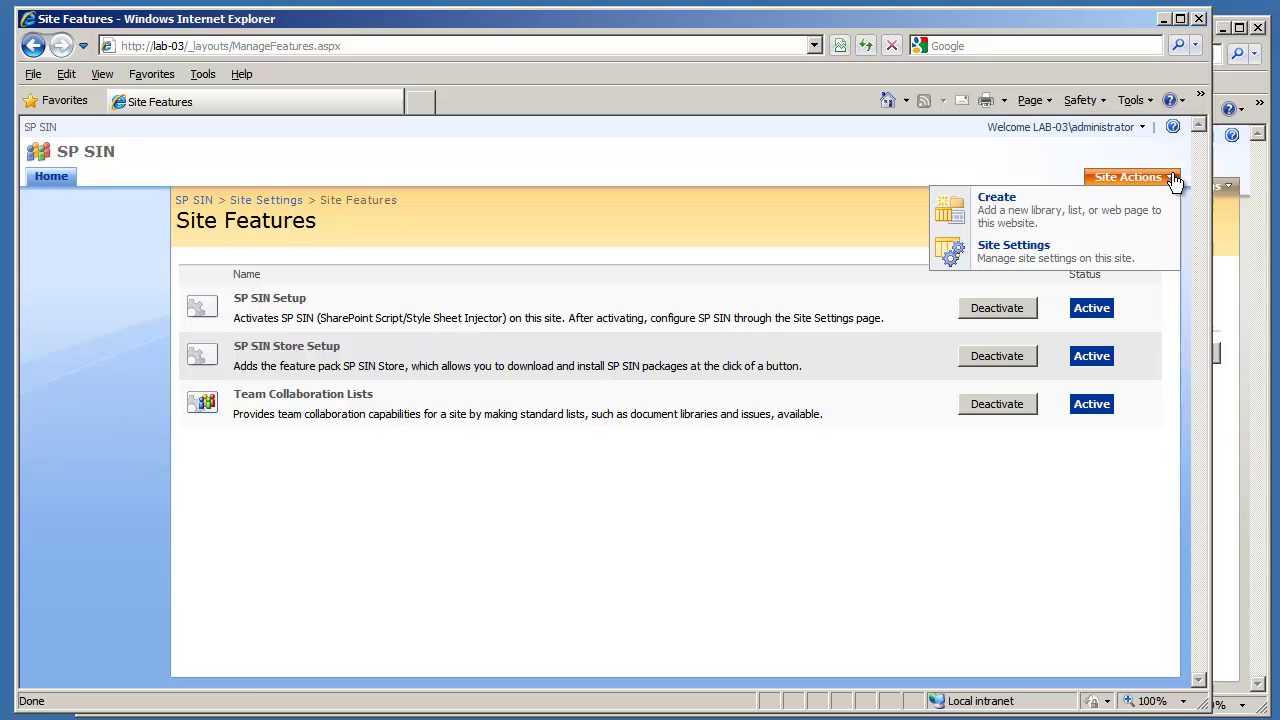
click(1011, 251)
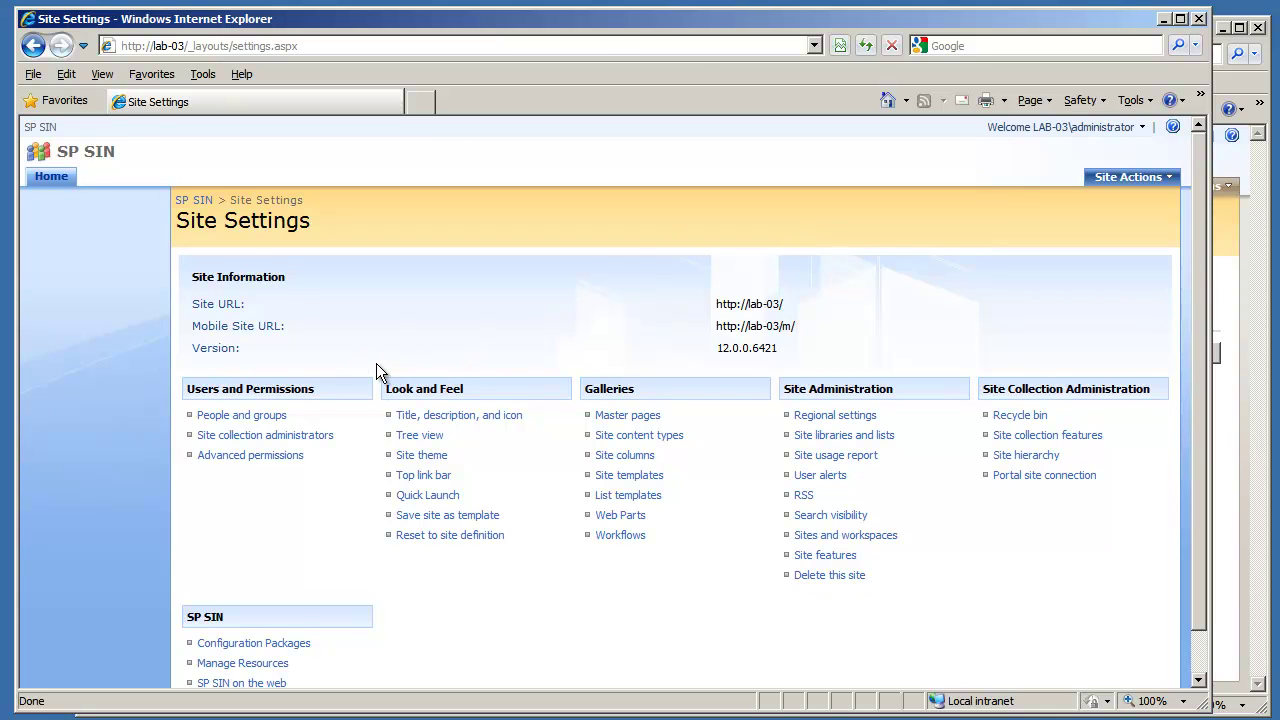
scroll(376, 366, down, 1)
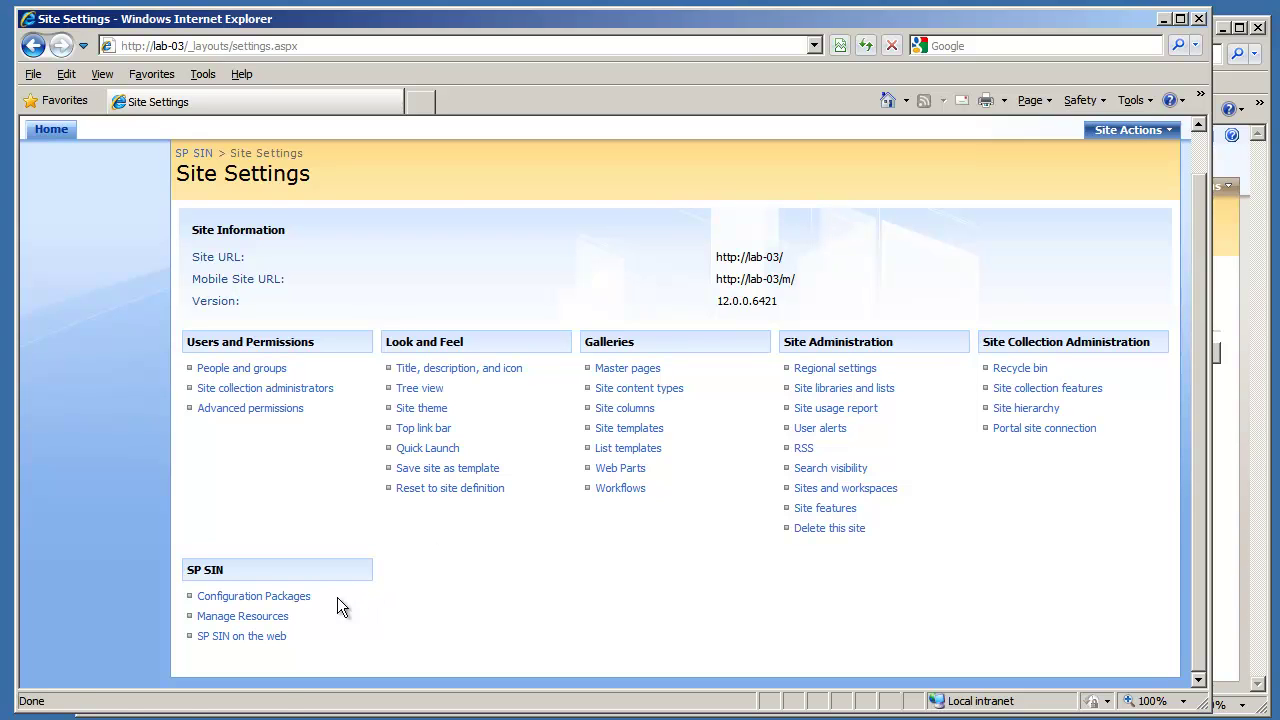
click(277, 597)
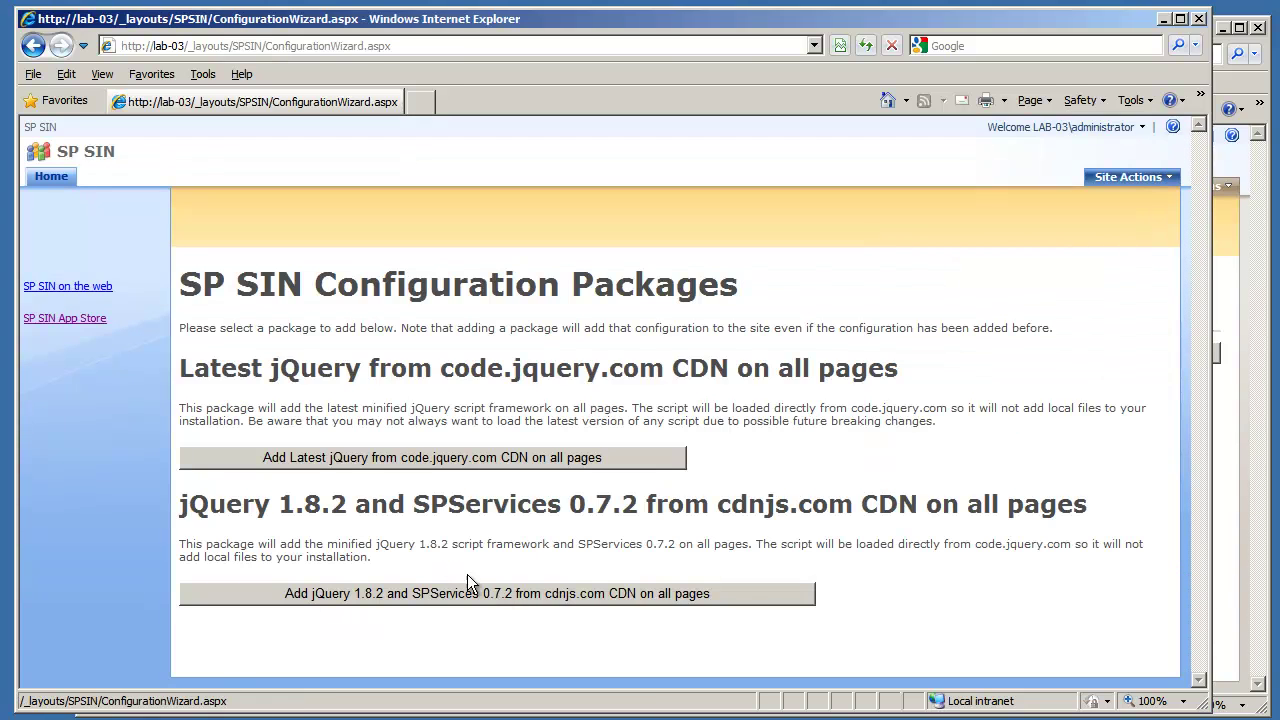
Look over the packages in the SP SIN App Store and examine which new resource types the SPSIN Resources list offers.
click(74, 318)
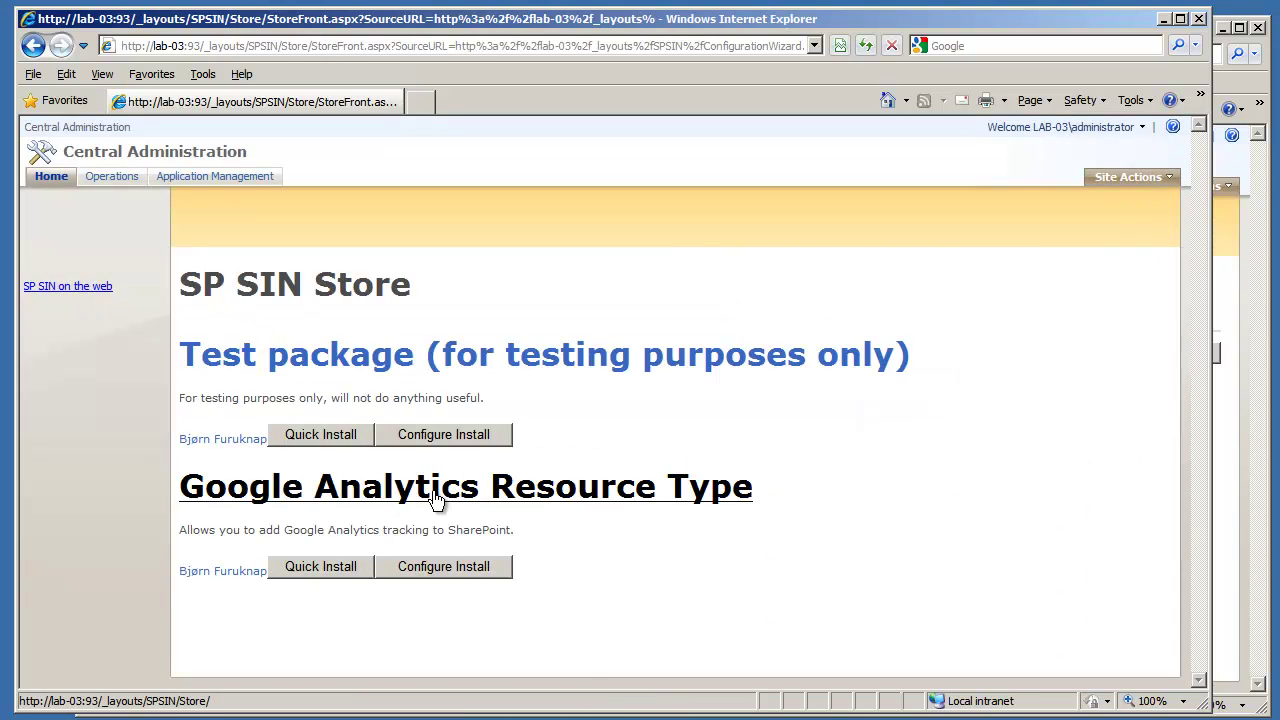
key(alt+Left)
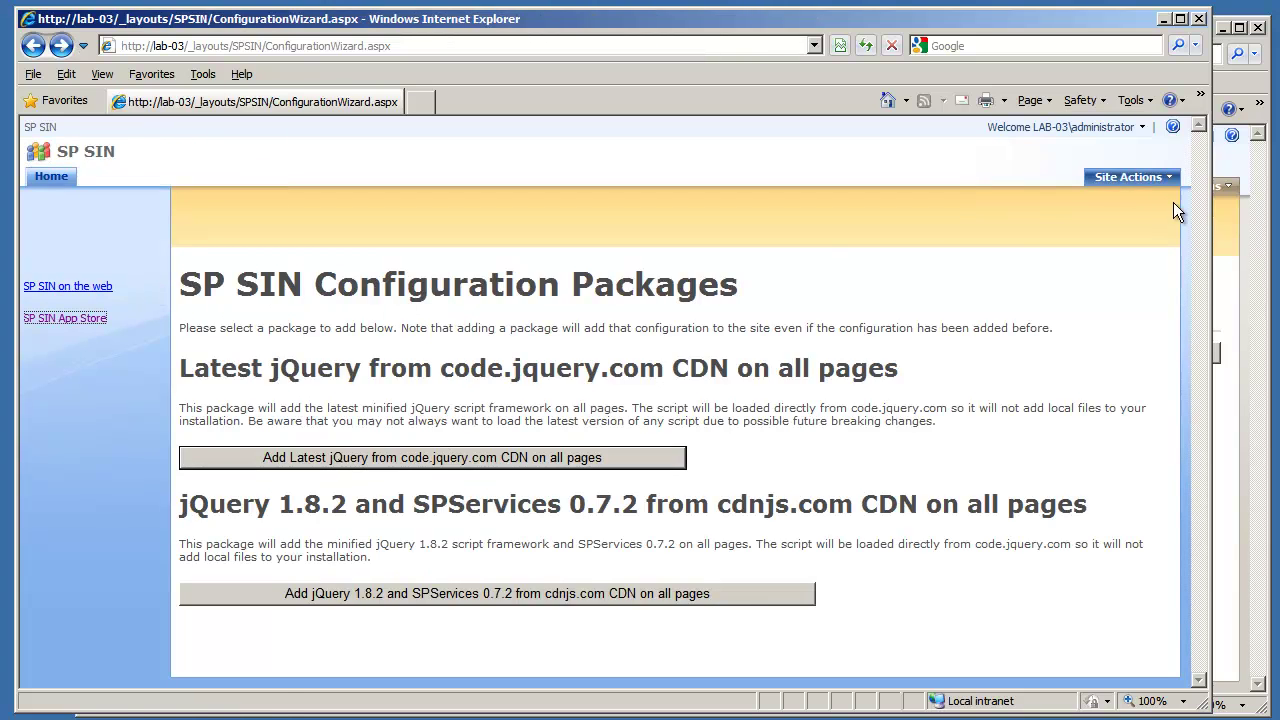
click(1135, 177)
click(970, 250)
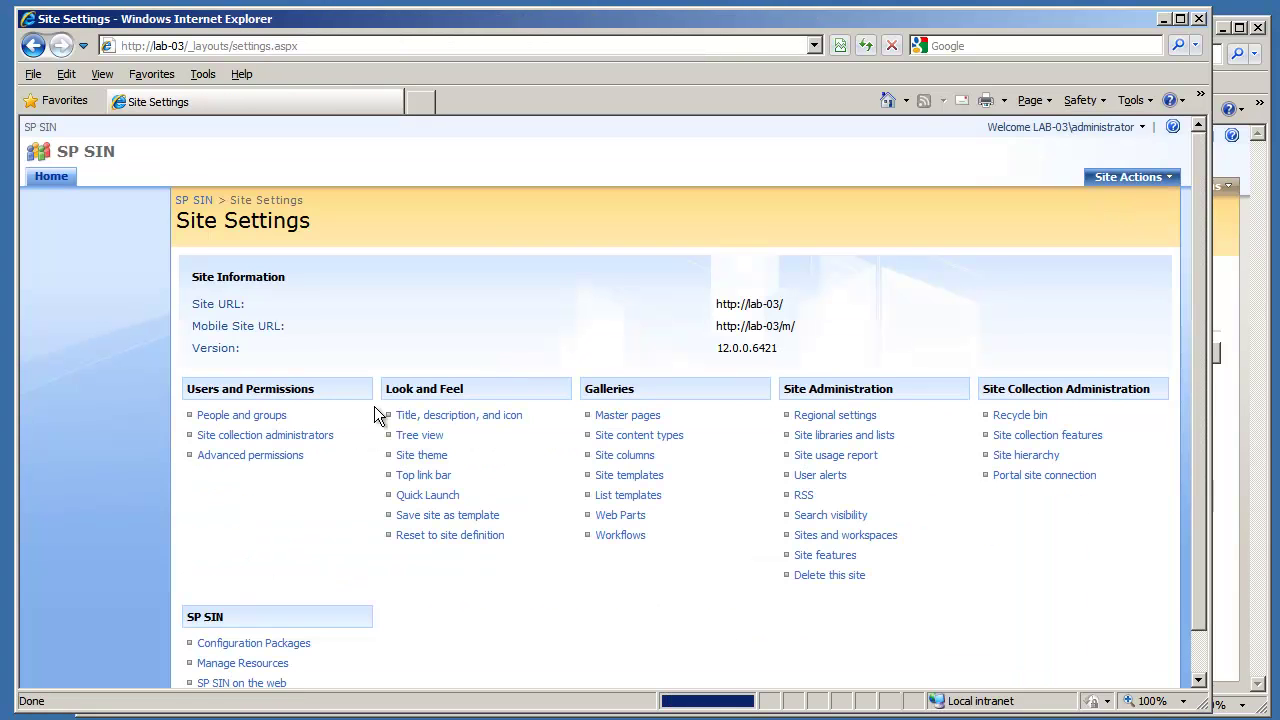
scroll(359, 577, down, 1)
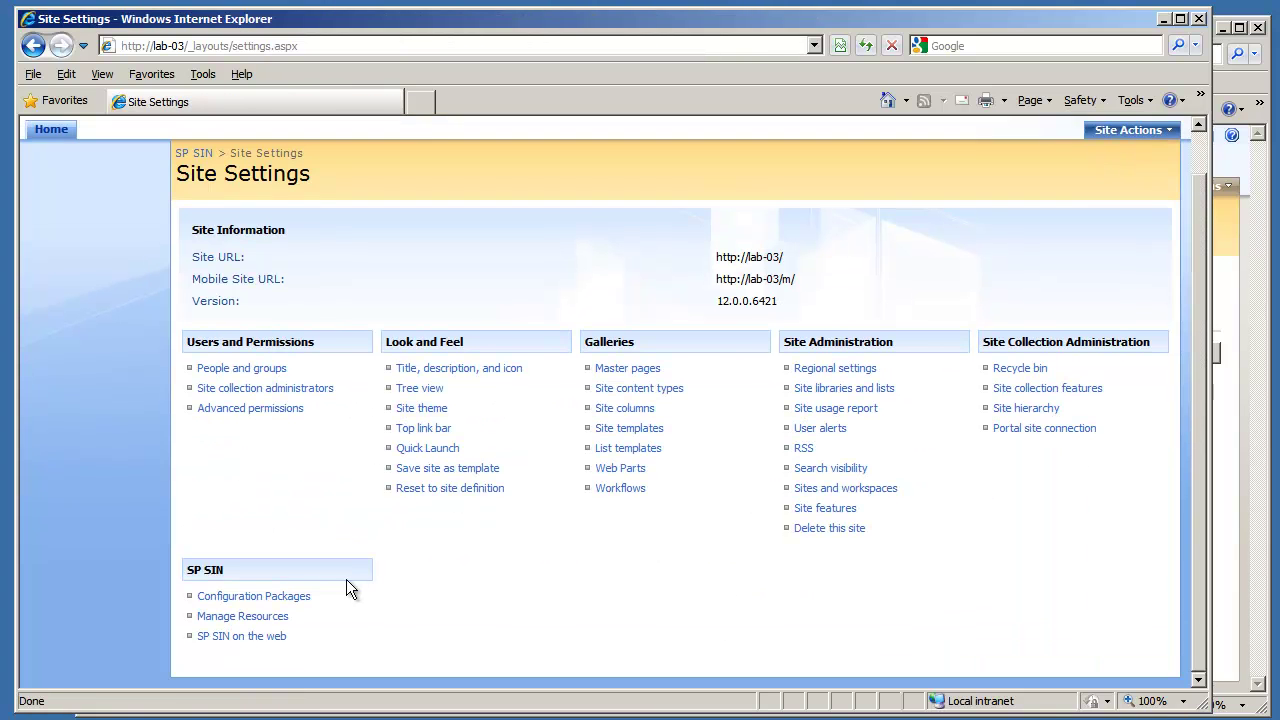
click(260, 617)
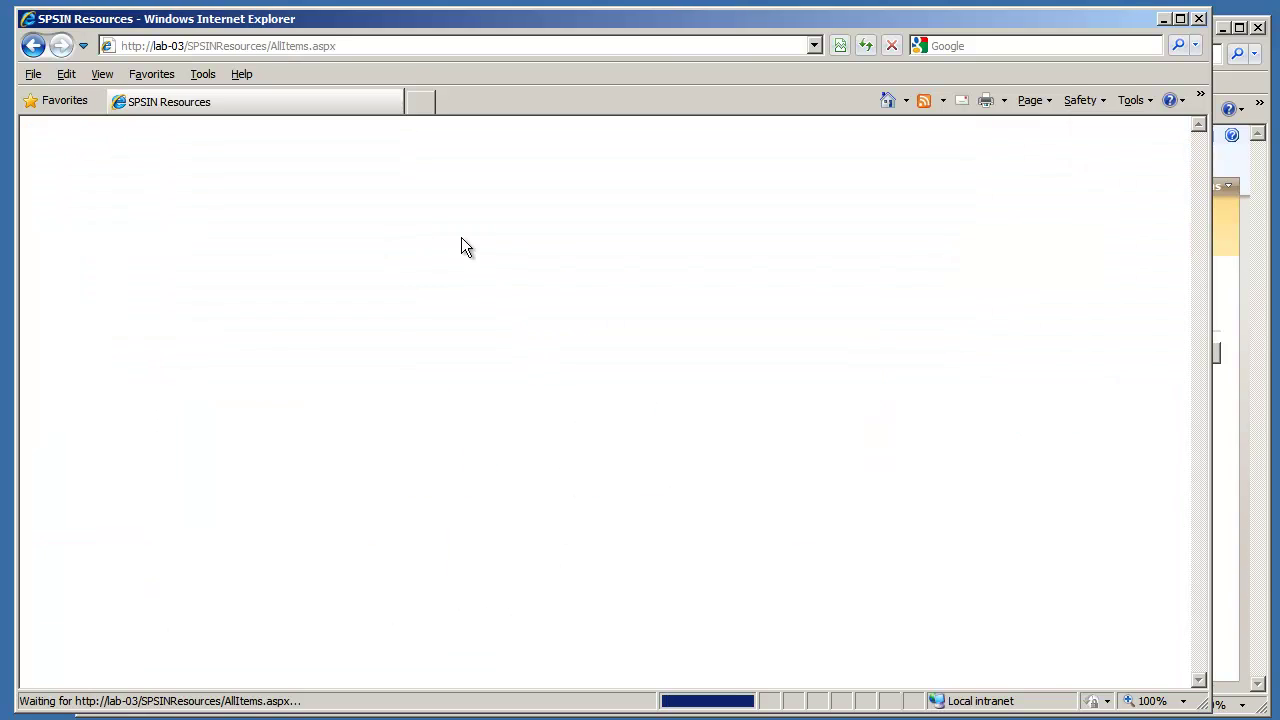
click(215, 253)
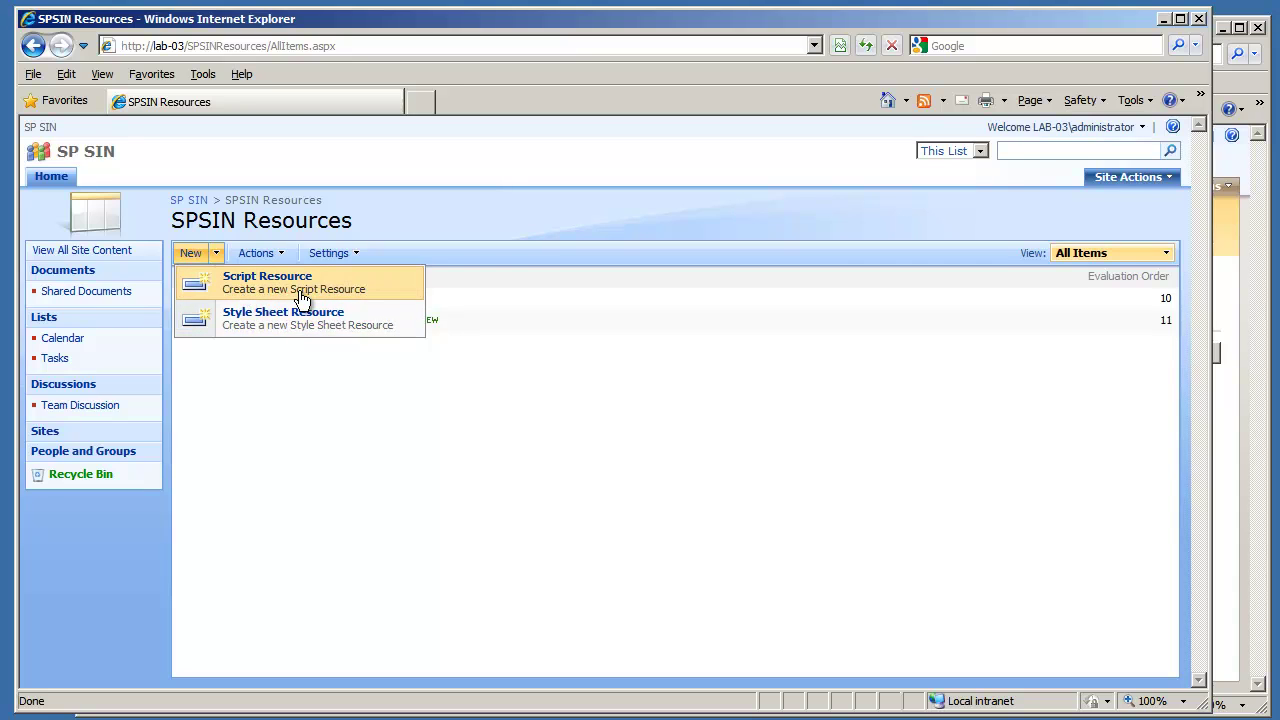
click(496, 464)
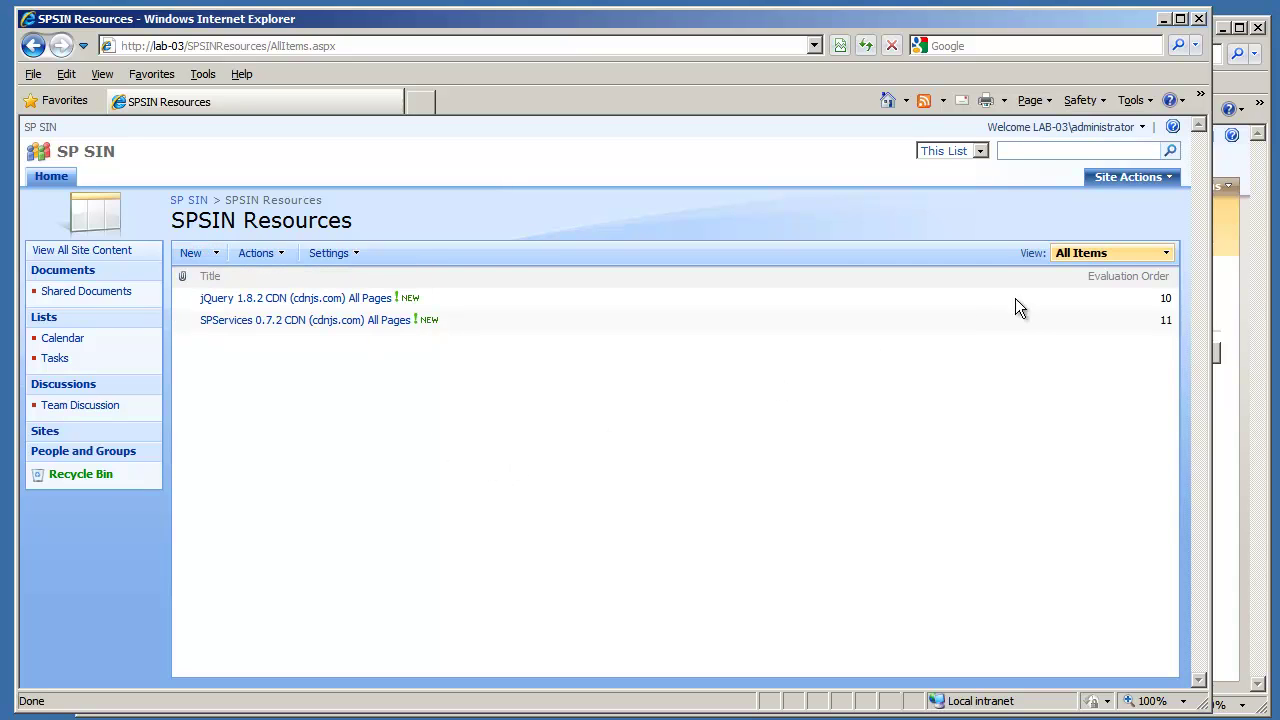
Open the SP SIN App Store from the site's configuration packages page and quick install the Google Analytics Resource Type.
click(1177, 181)
click(492, 333)
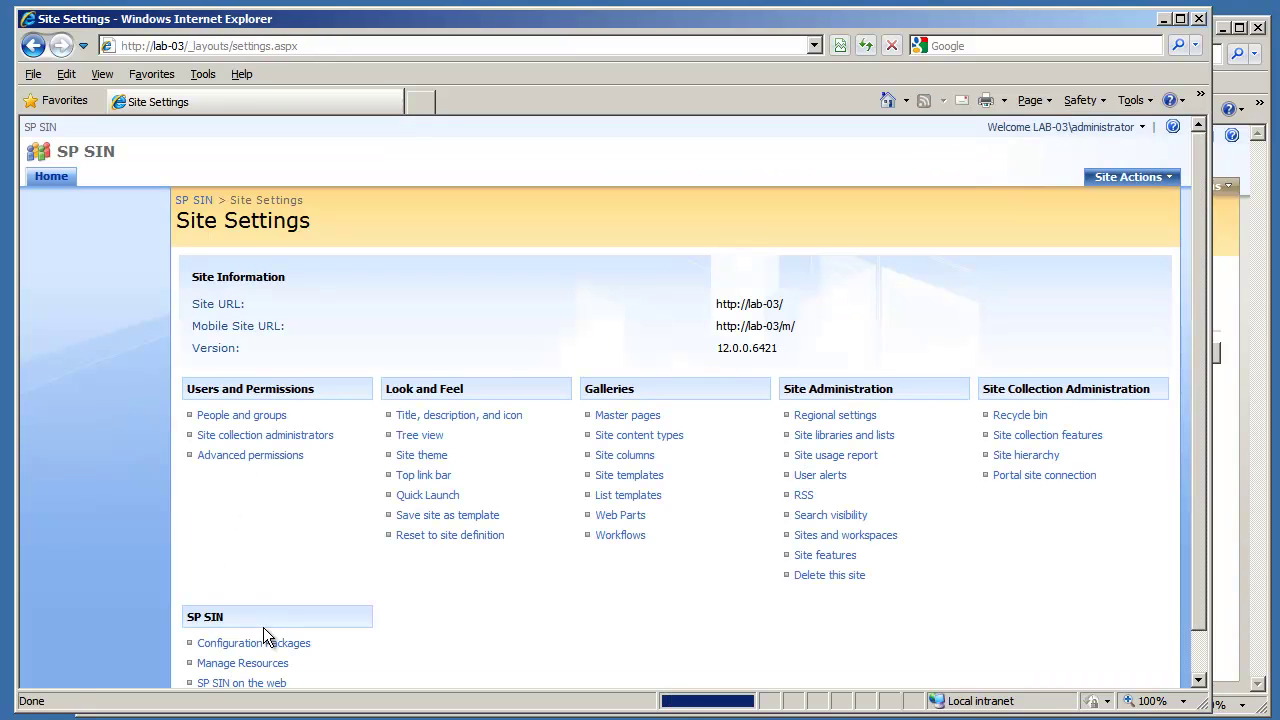
click(255, 643)
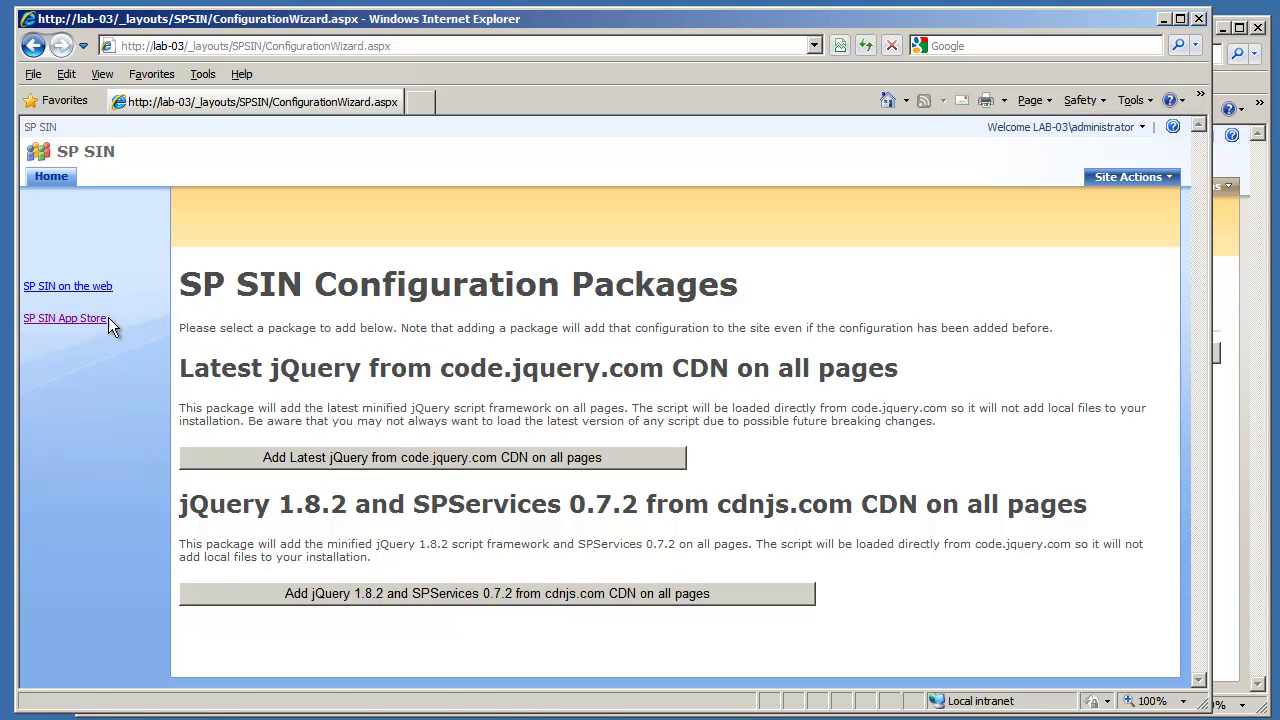
click(106, 318)
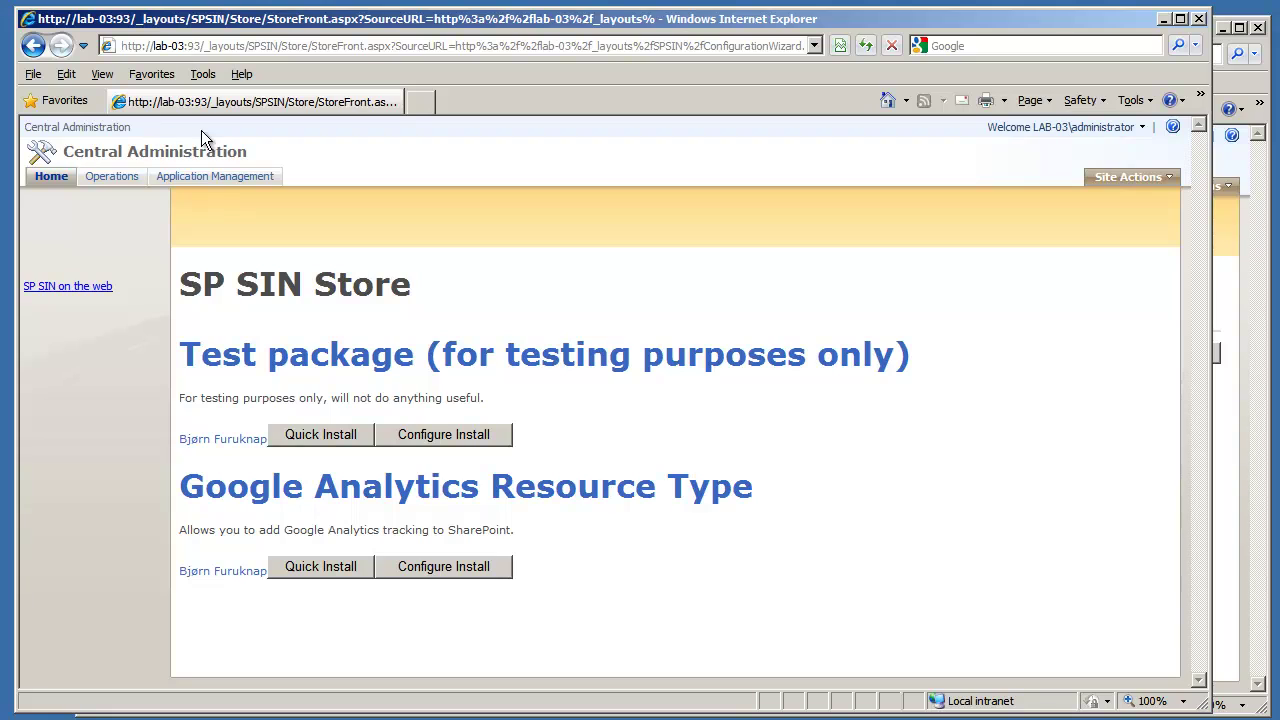
drag(267, 150, 70, 148)
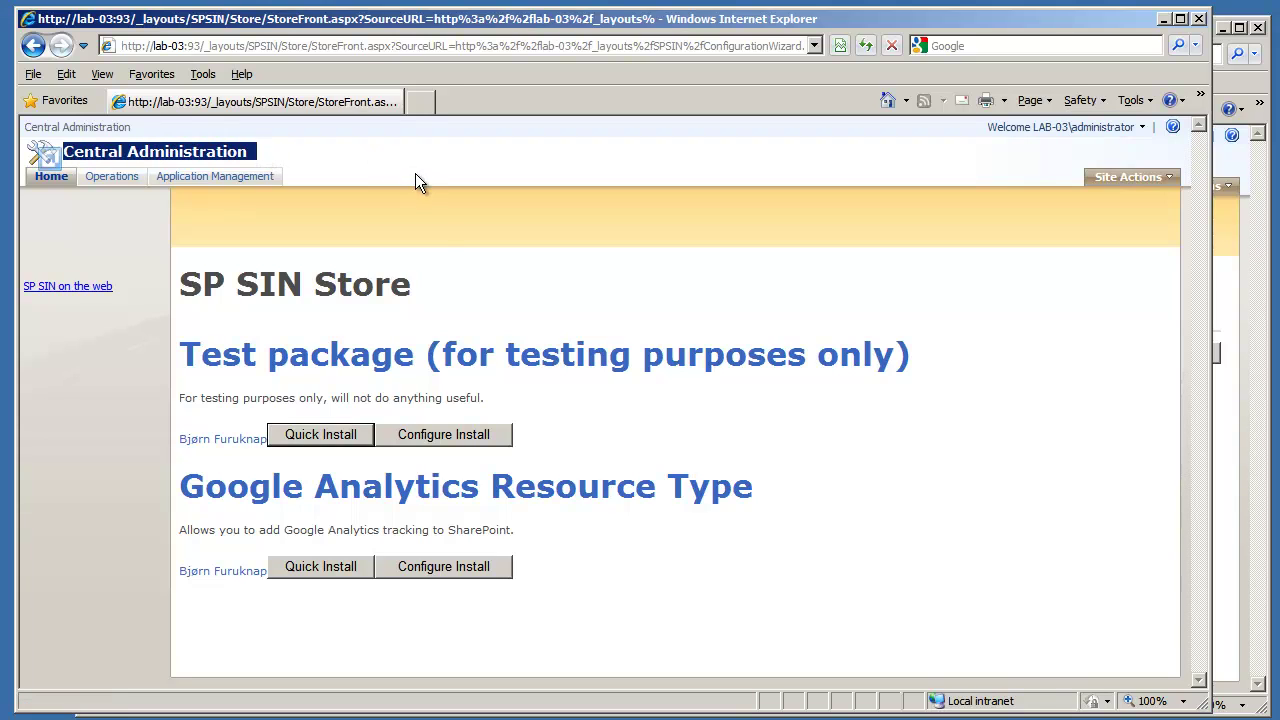
click(438, 257)
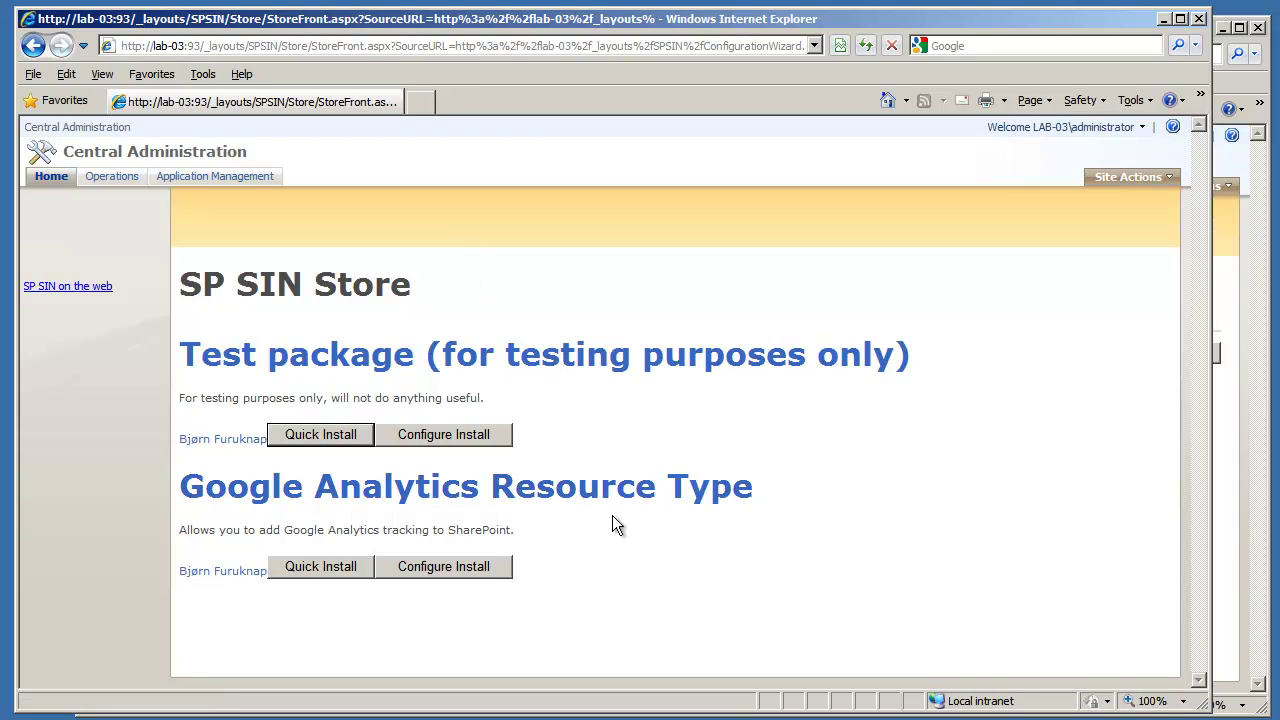
click(315, 569)
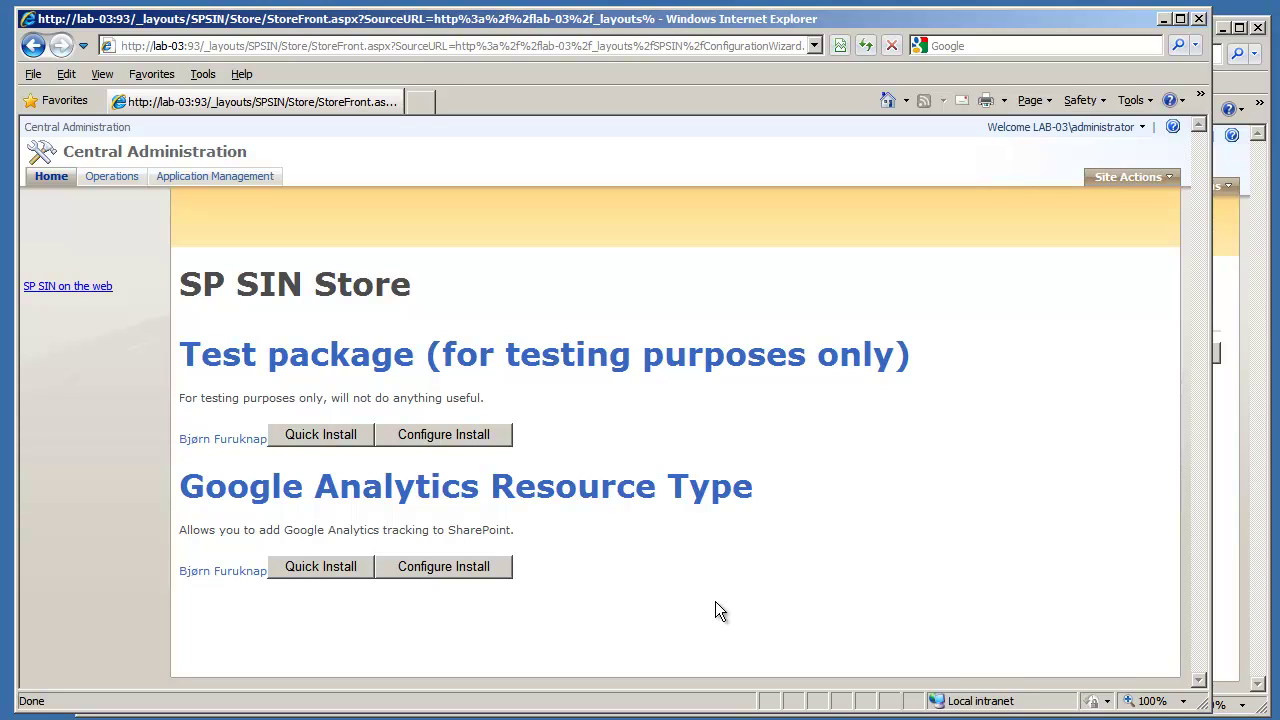
Create a Google Analytics Resource Type item titled GA in the SPSIN Resources list, leaving its other fields empty.
click(83, 45)
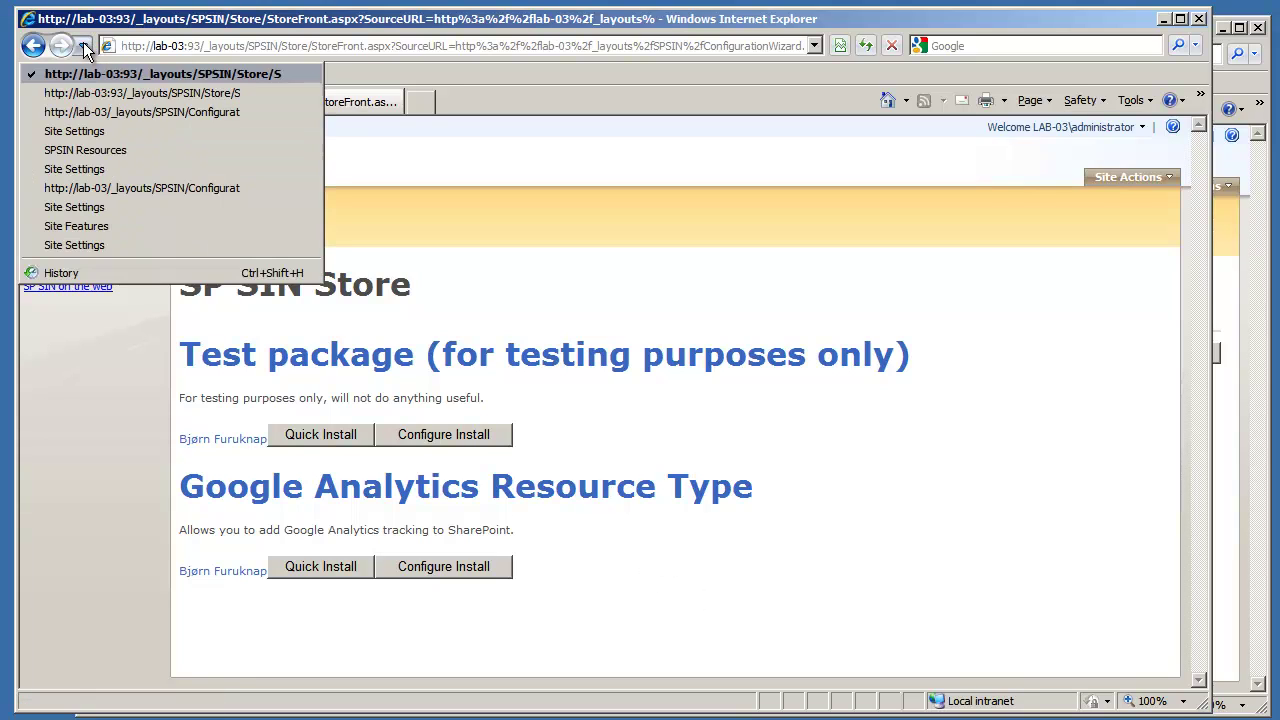
click(108, 129)
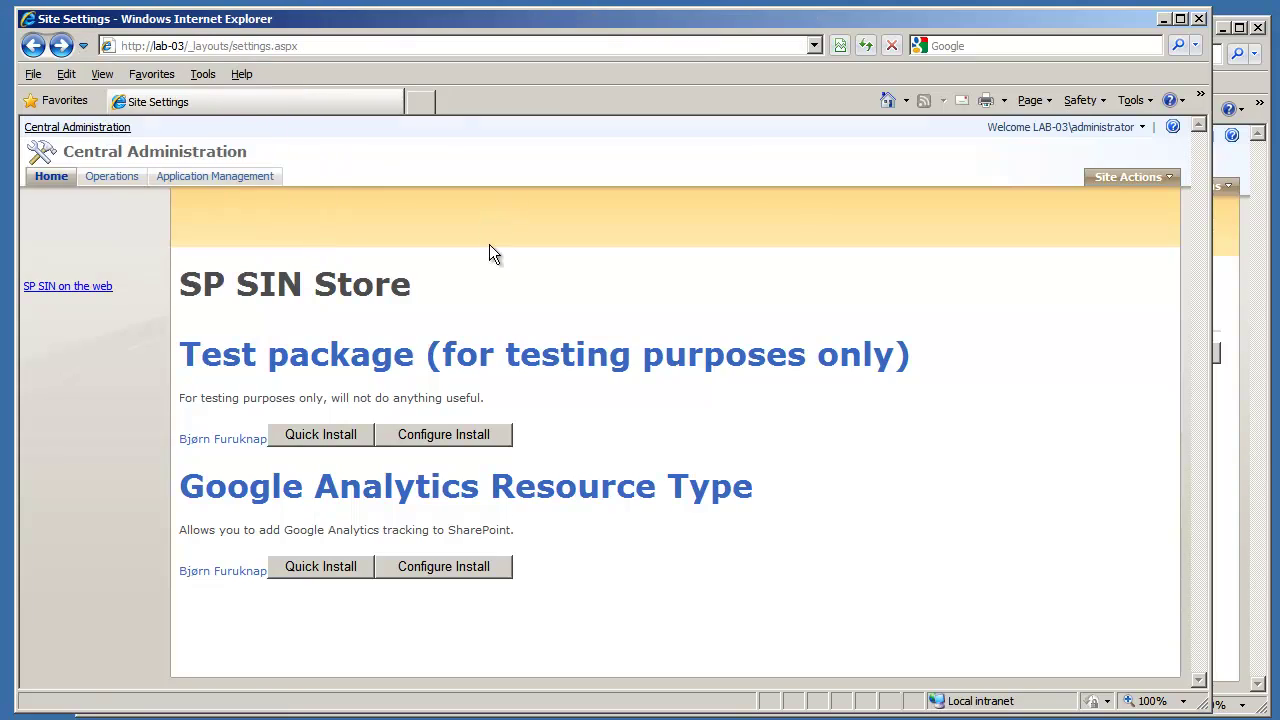
click(285, 664)
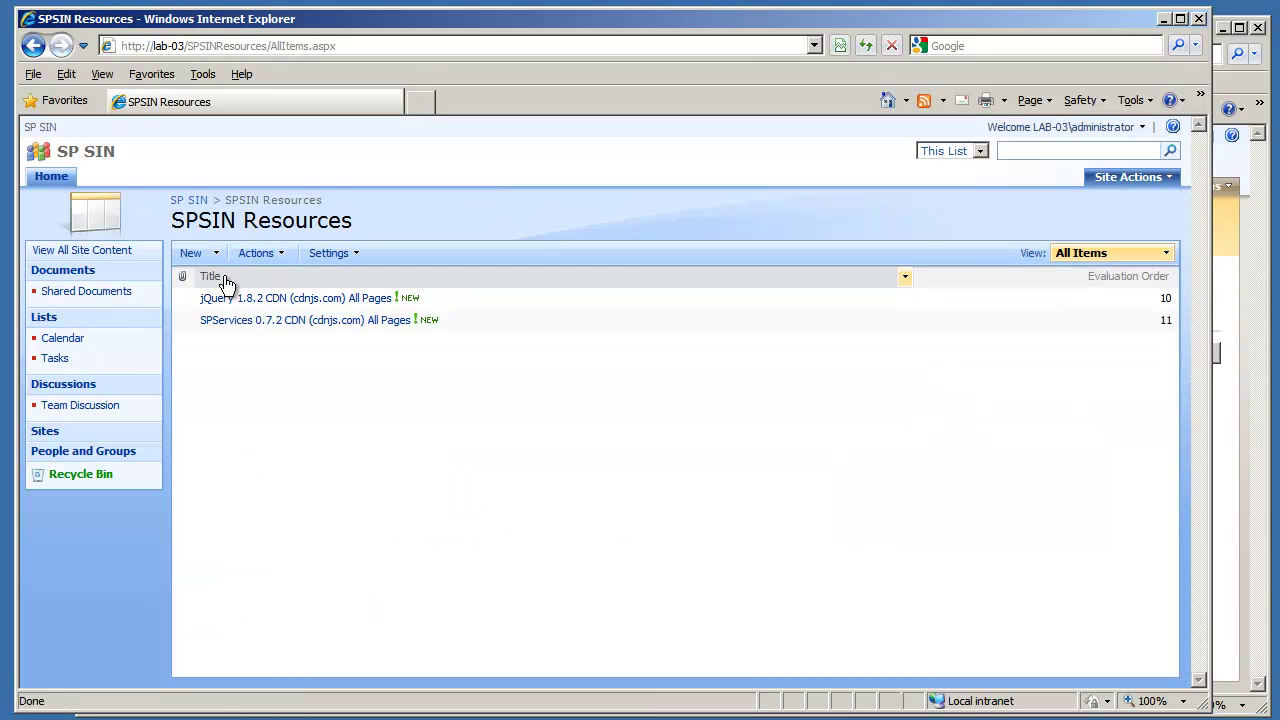
click(193, 254)
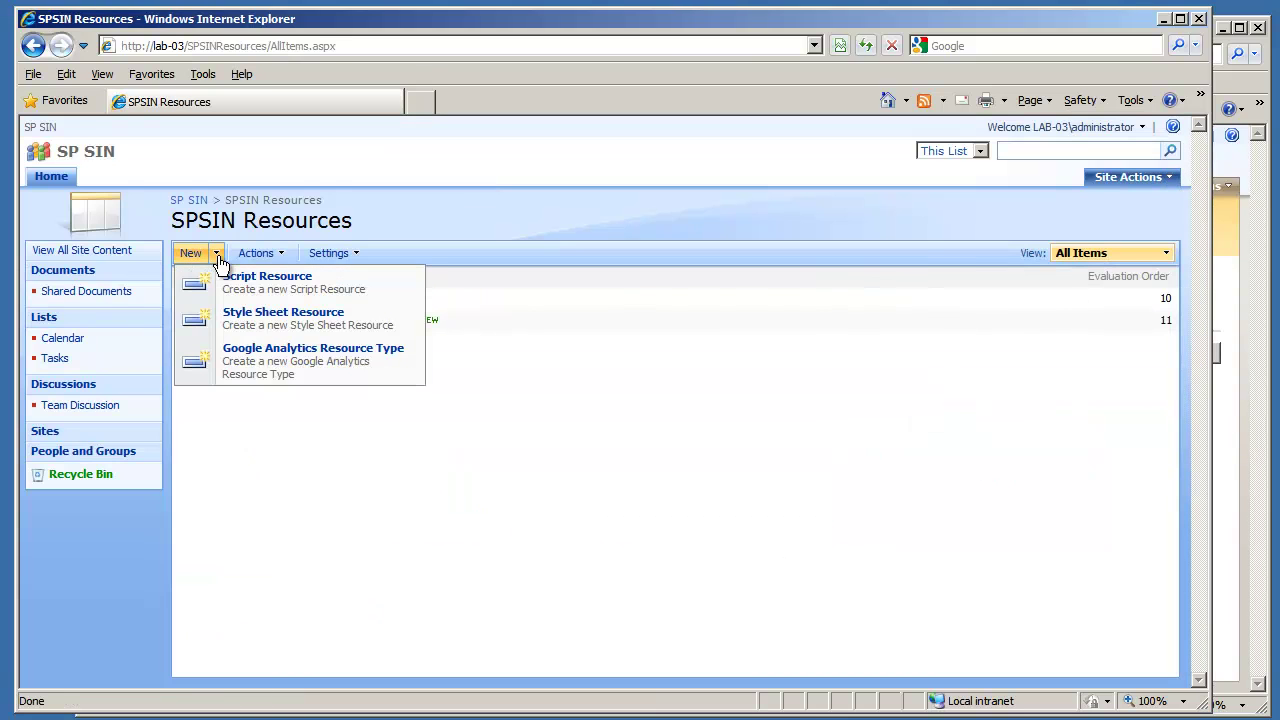
click(372, 368)
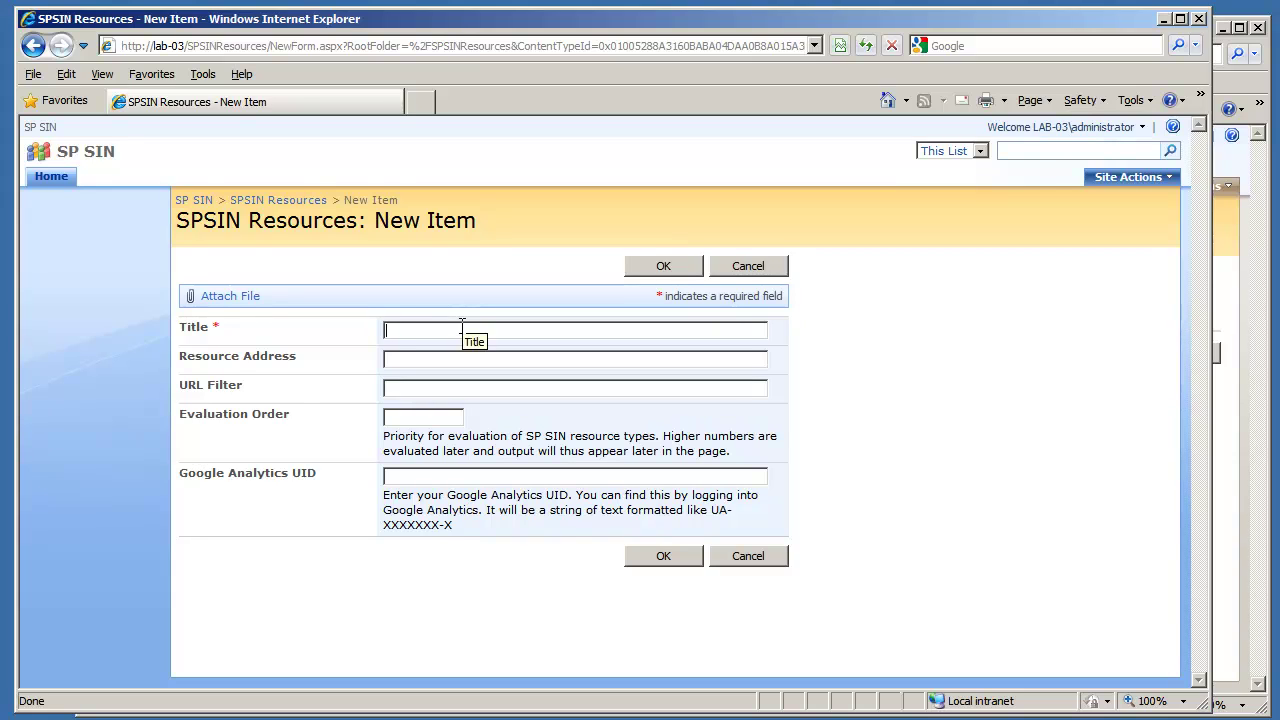
text(GA)
click(663, 266)
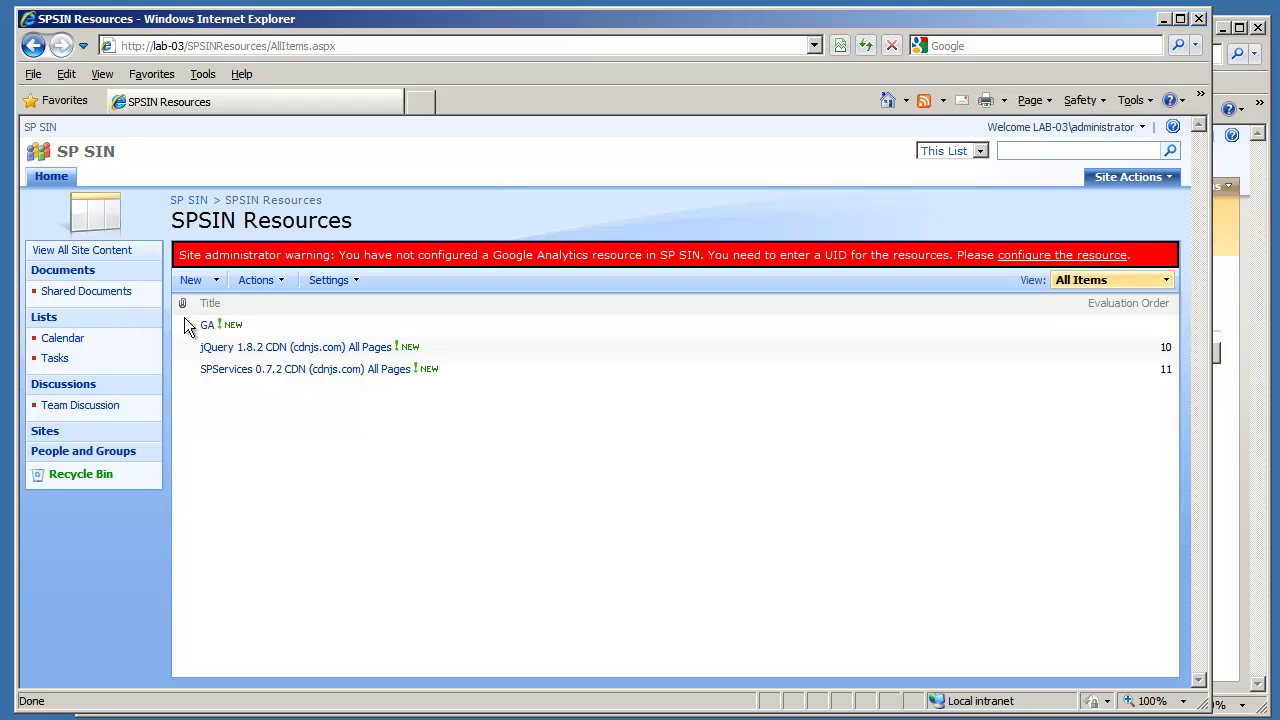
Edit the GA resource, enter its Google Analytics UID and save the item.
click(260, 326)
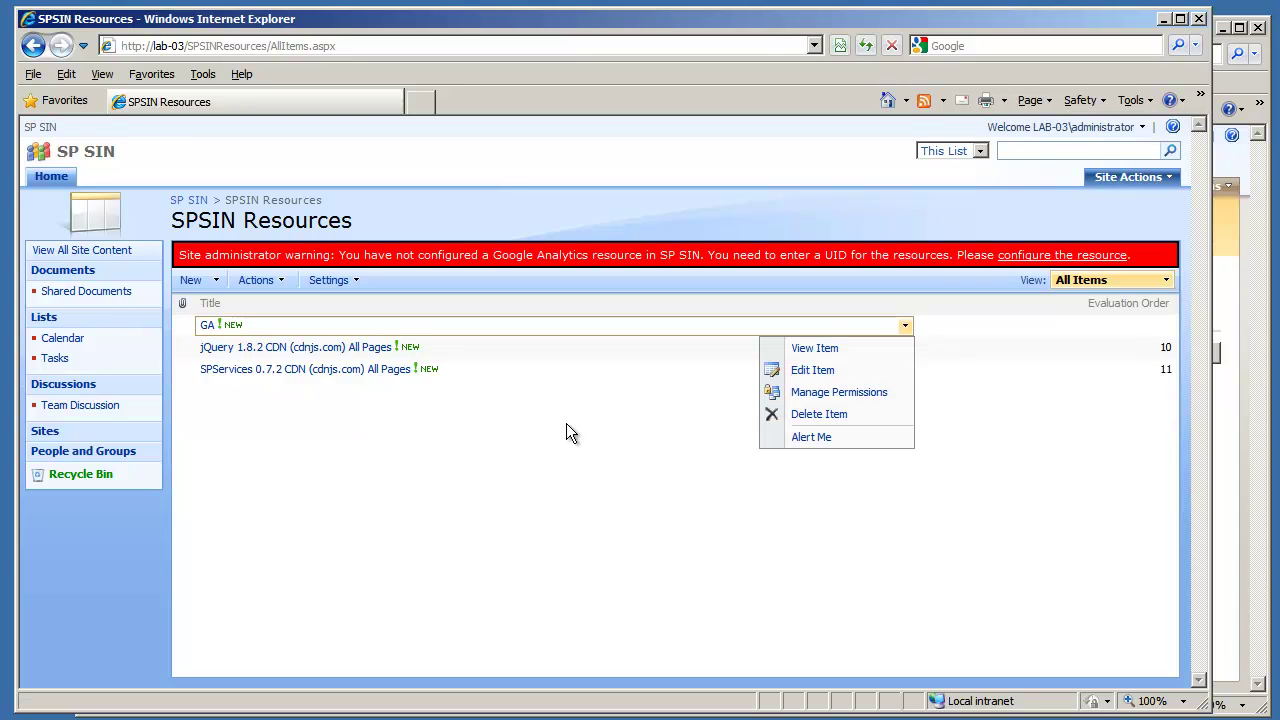
click(815, 350)
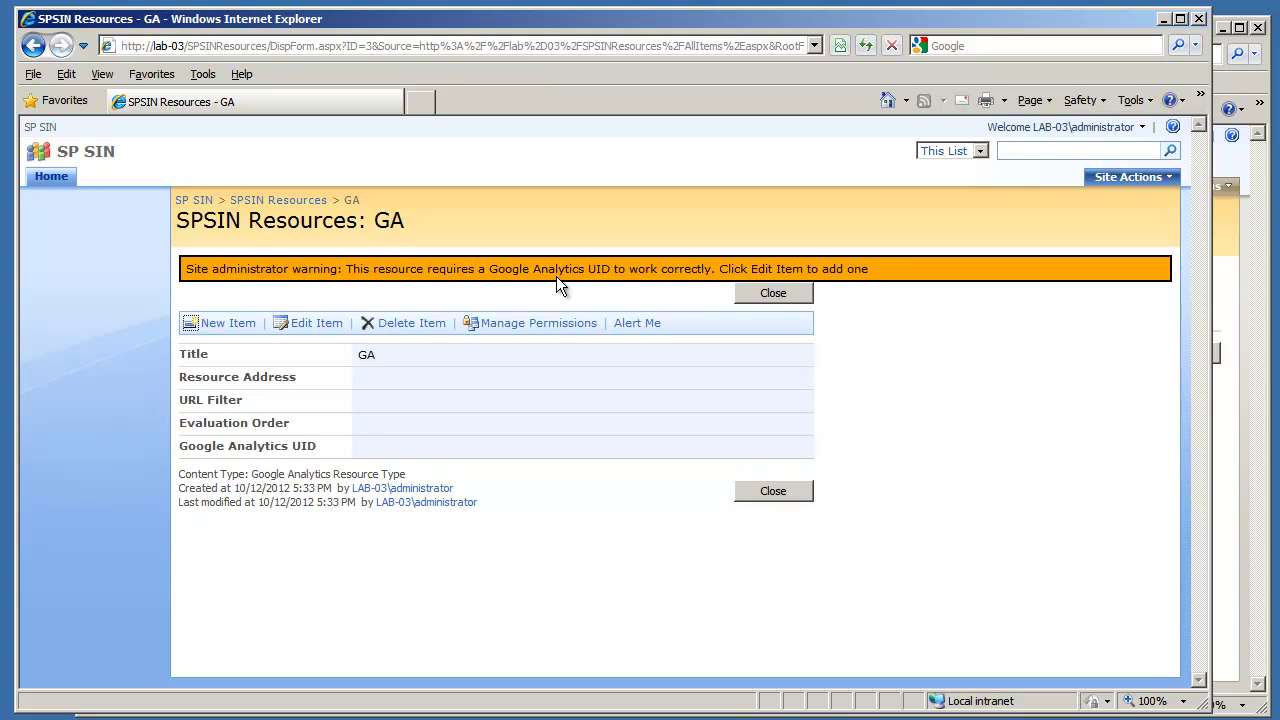
click(314, 326)
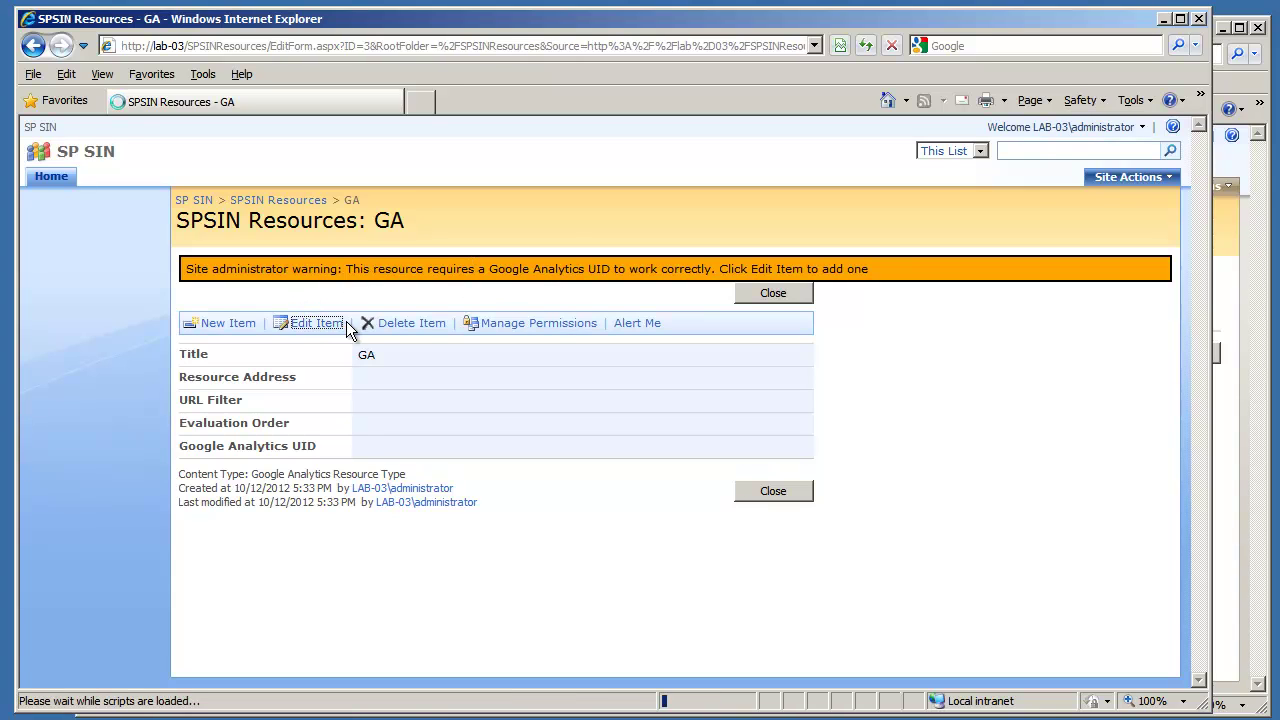
click(428, 529)
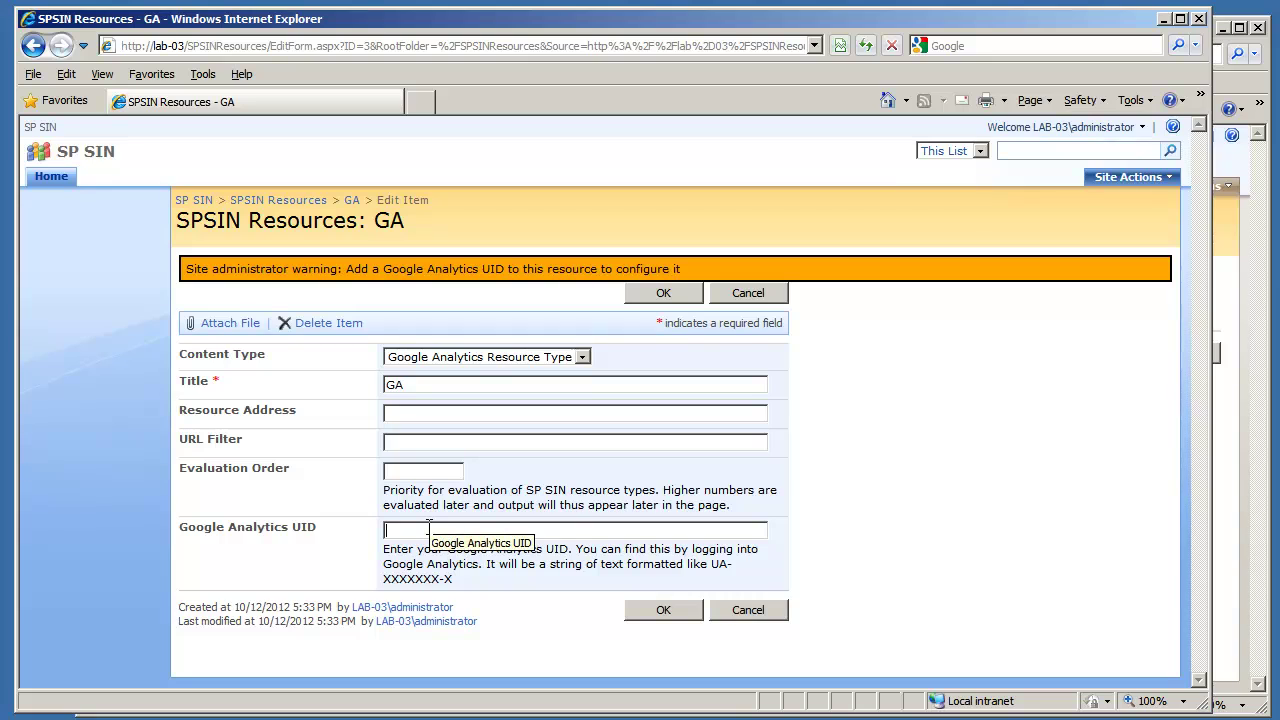
text(UA-1234-1)
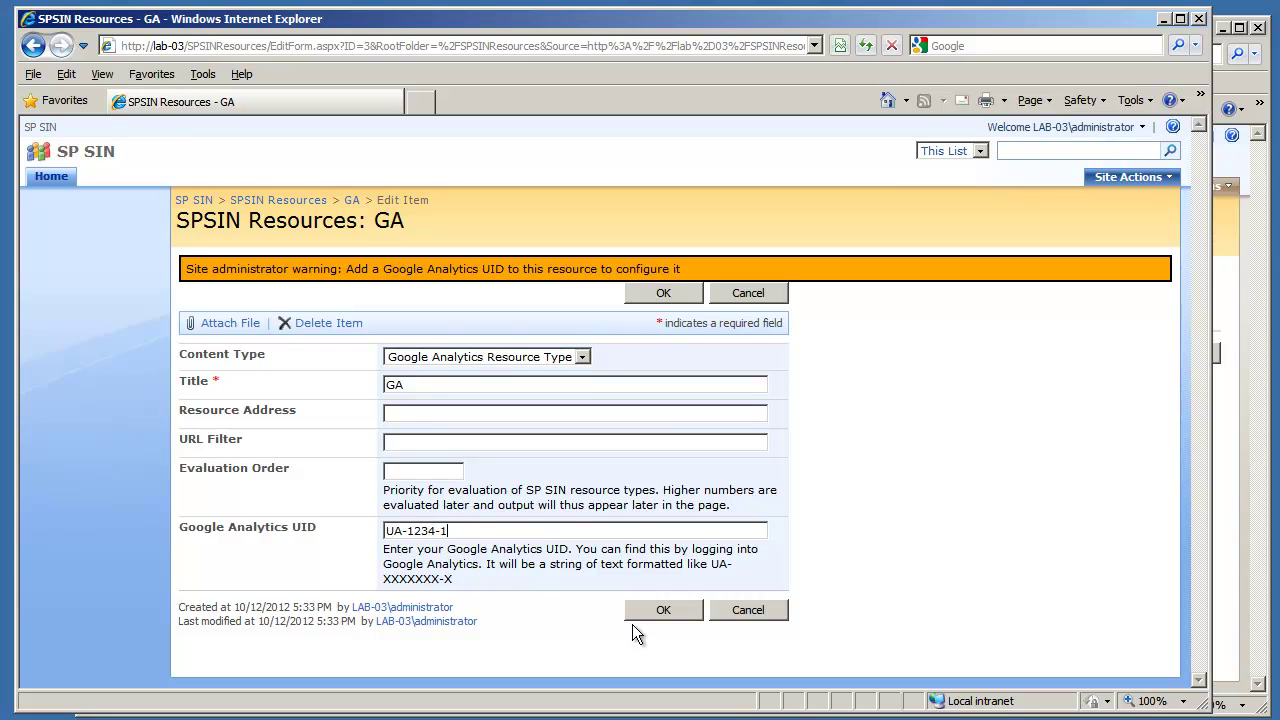
click(660, 612)
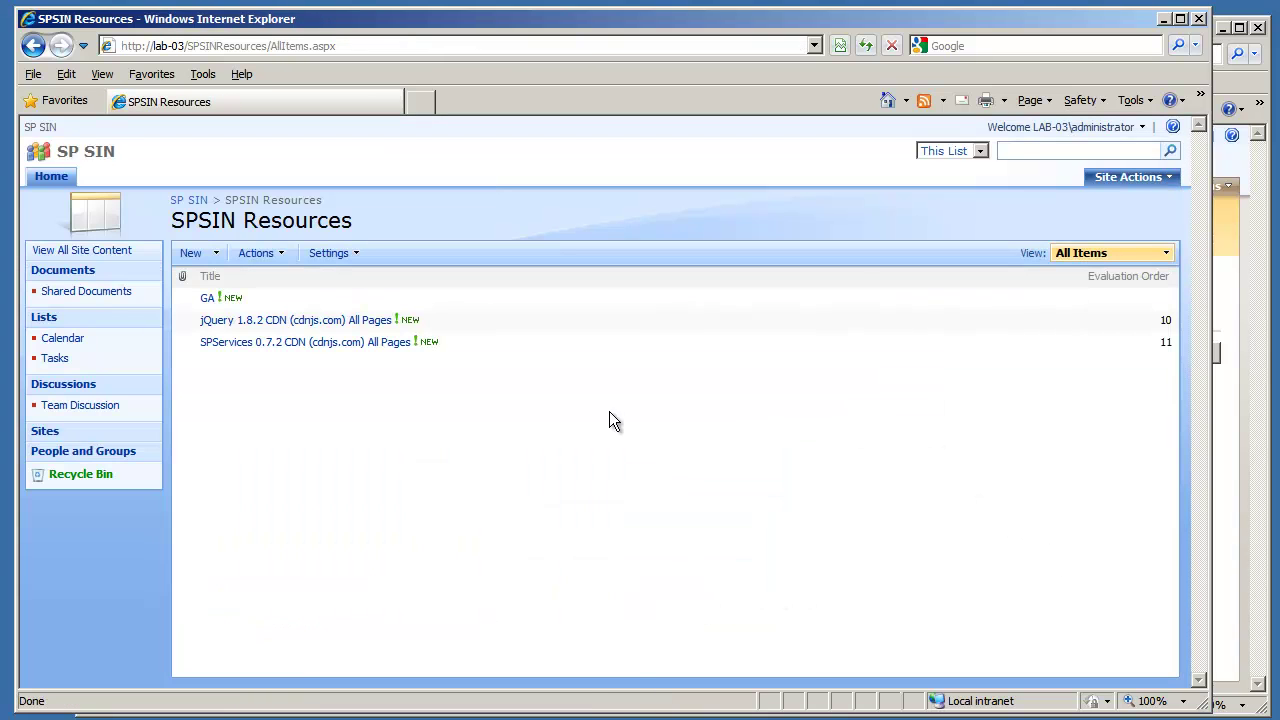
Open the HTML source of the SPSIN Resources page and examine the Google Analytics tracking script block.
right_click(610, 412)
click(690, 706)
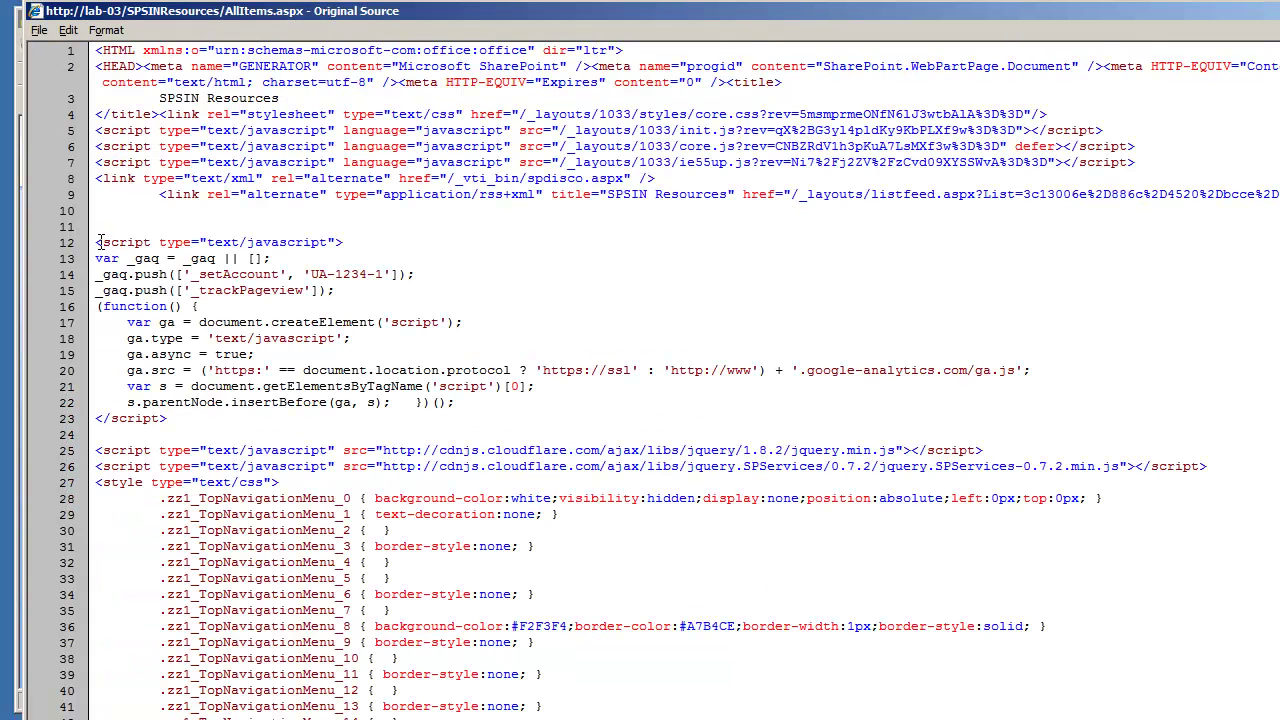
drag(97, 242, 280, 430)
click(280, 430)
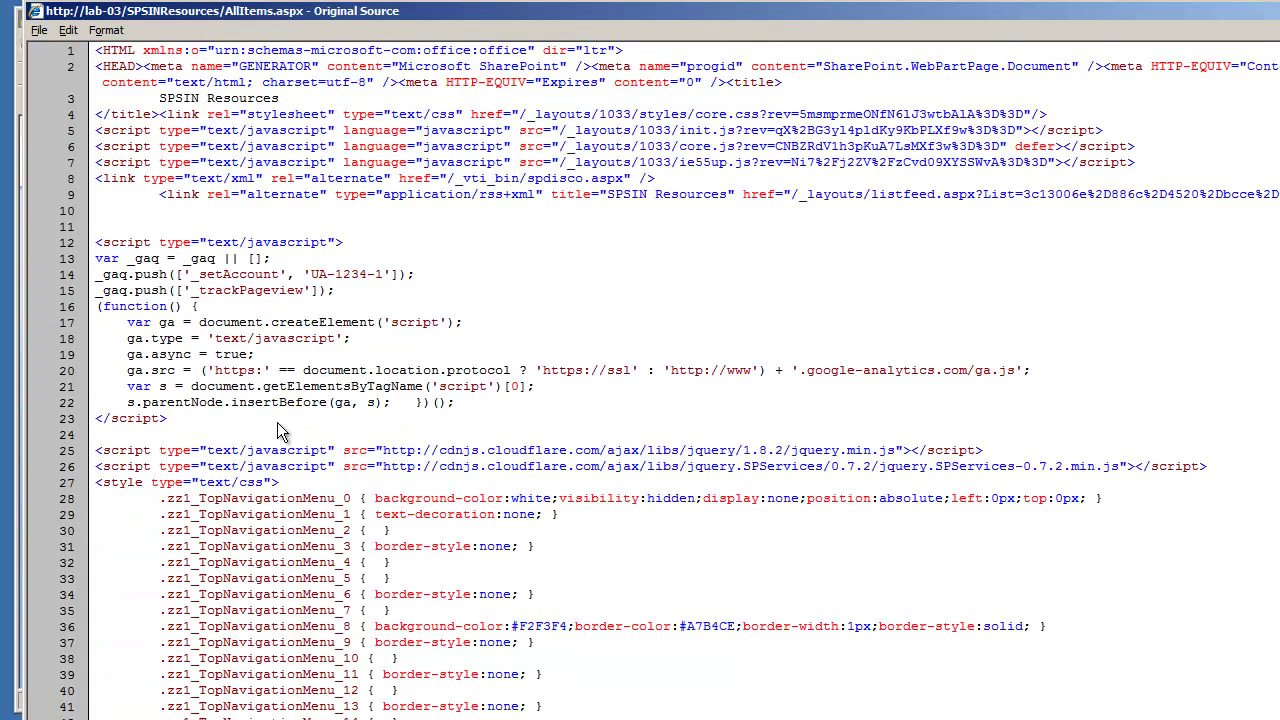